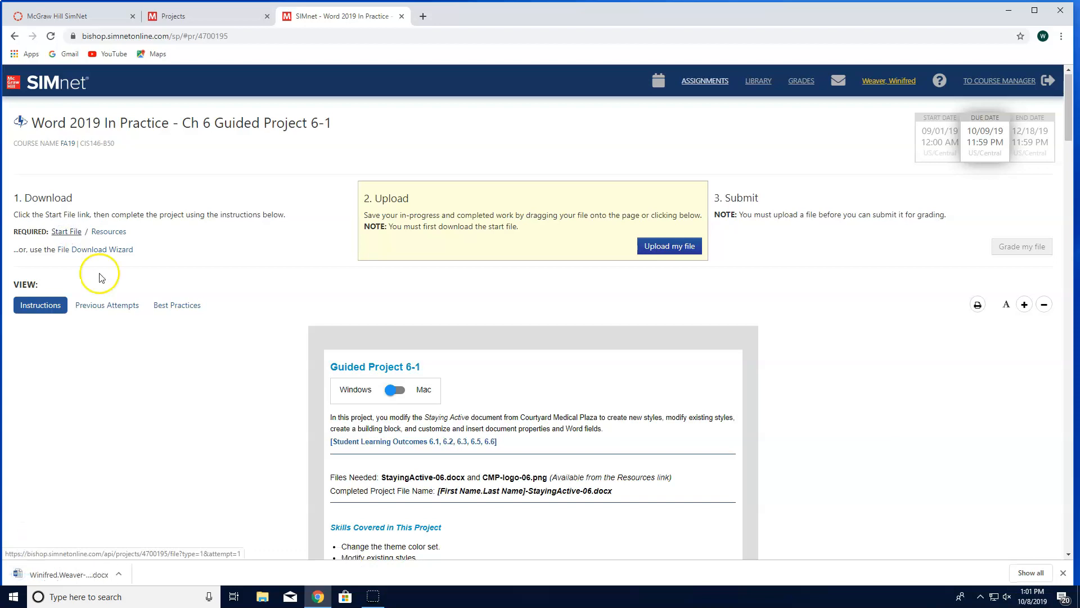
Download the Guided Project 6-1 resources archive and open the downloaded zip file
click(111, 236)
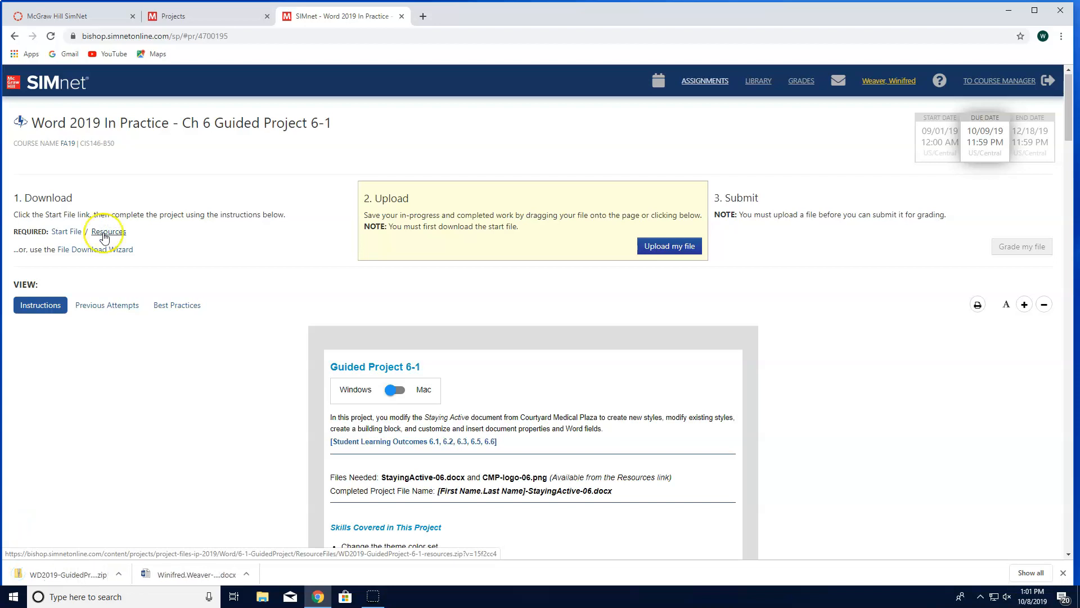
click(97, 575)
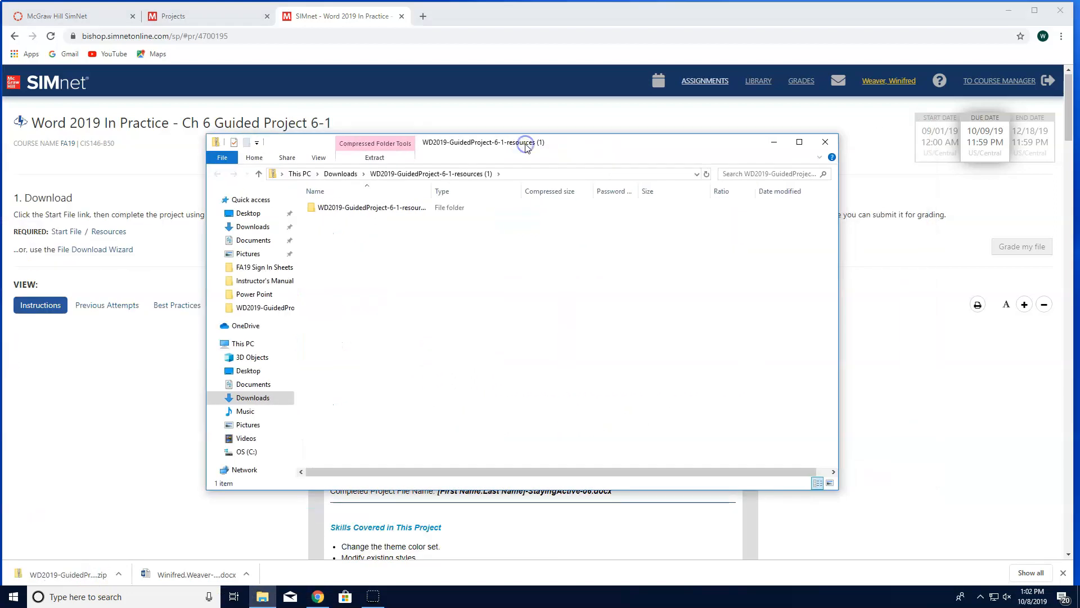
Extract all the archive's files to the Downloads folder, replacing the existing CMP-logo-06.png, and close the folder windows
click(376, 158)
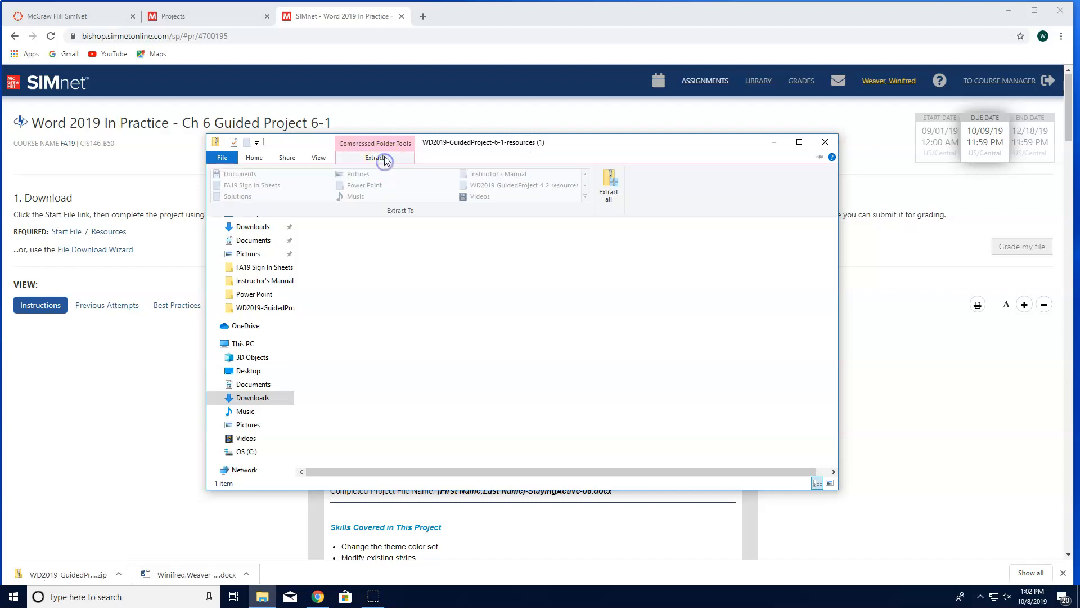
click(610, 191)
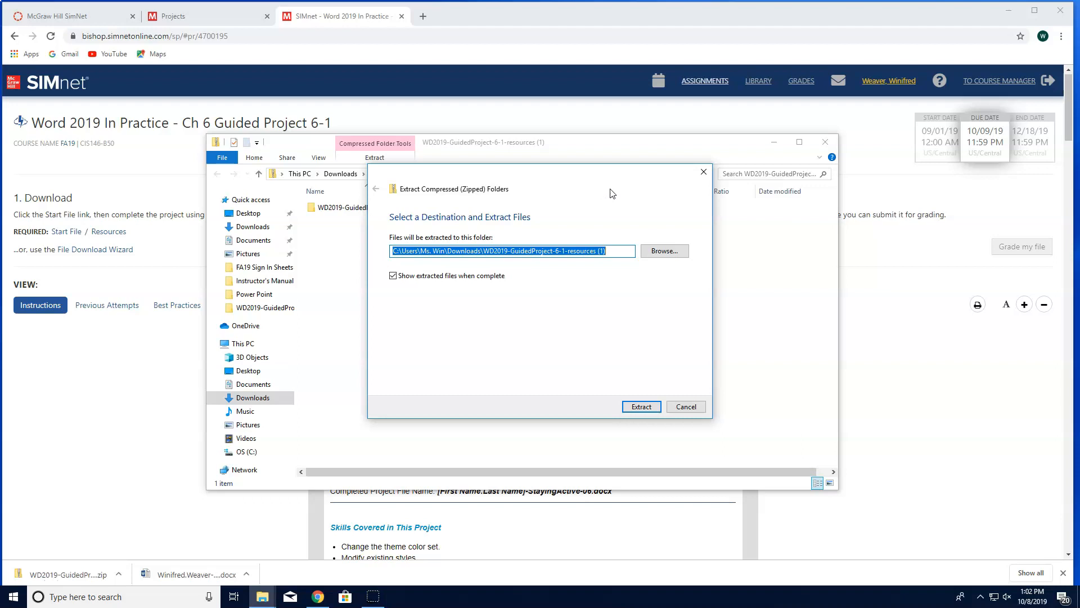
click(663, 252)
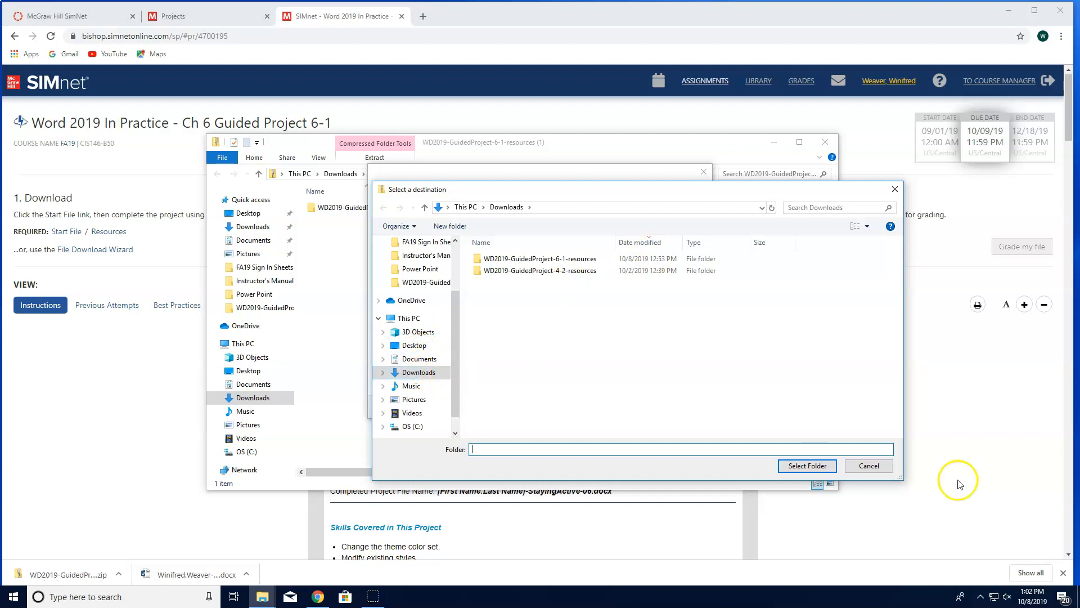
click(862, 467)
click(657, 250)
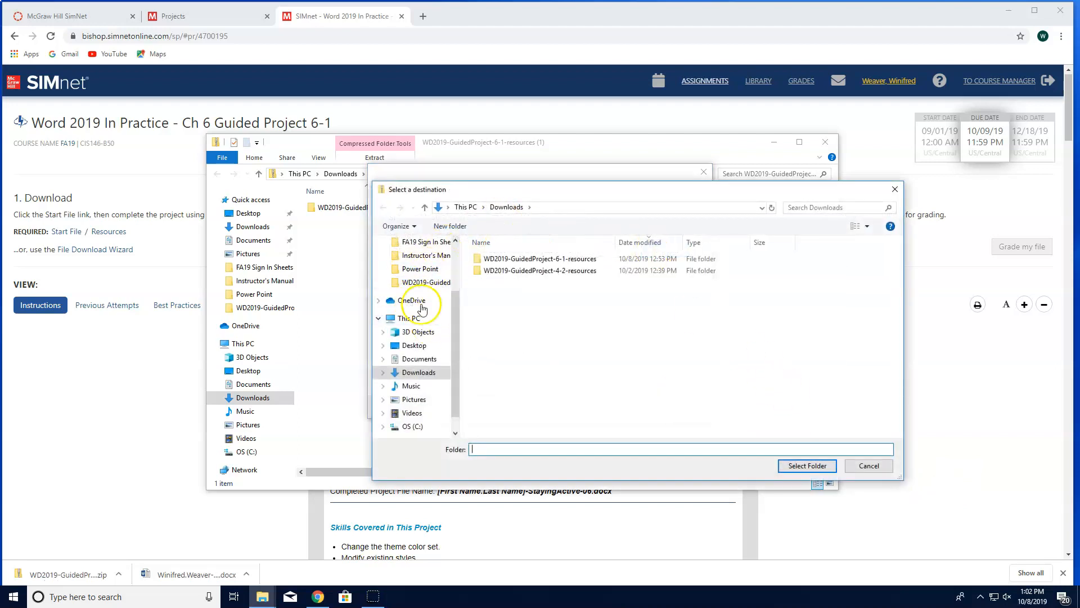
click(416, 374)
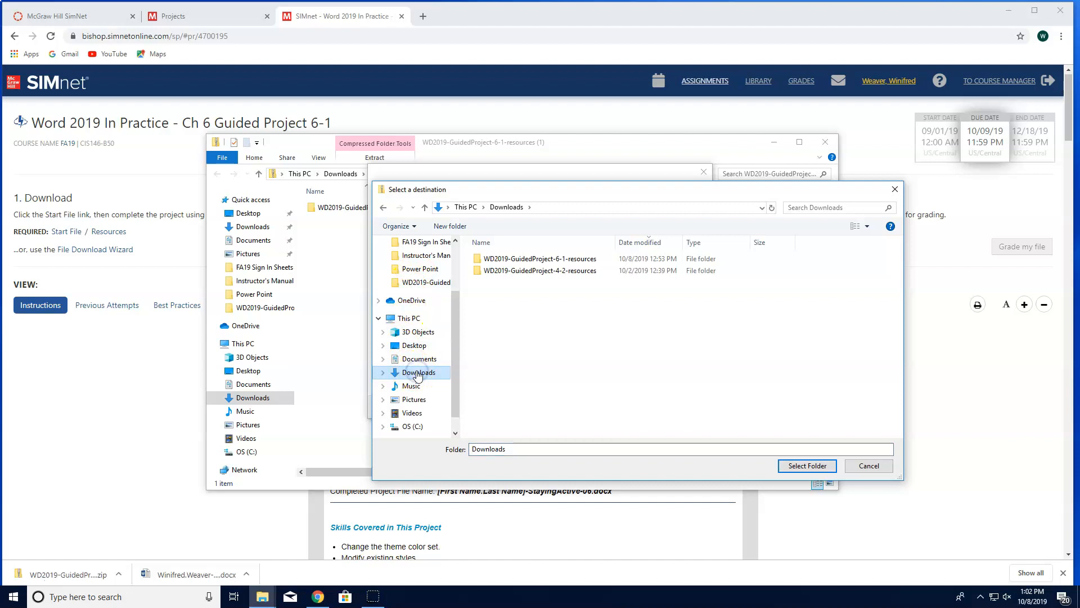
click(796, 466)
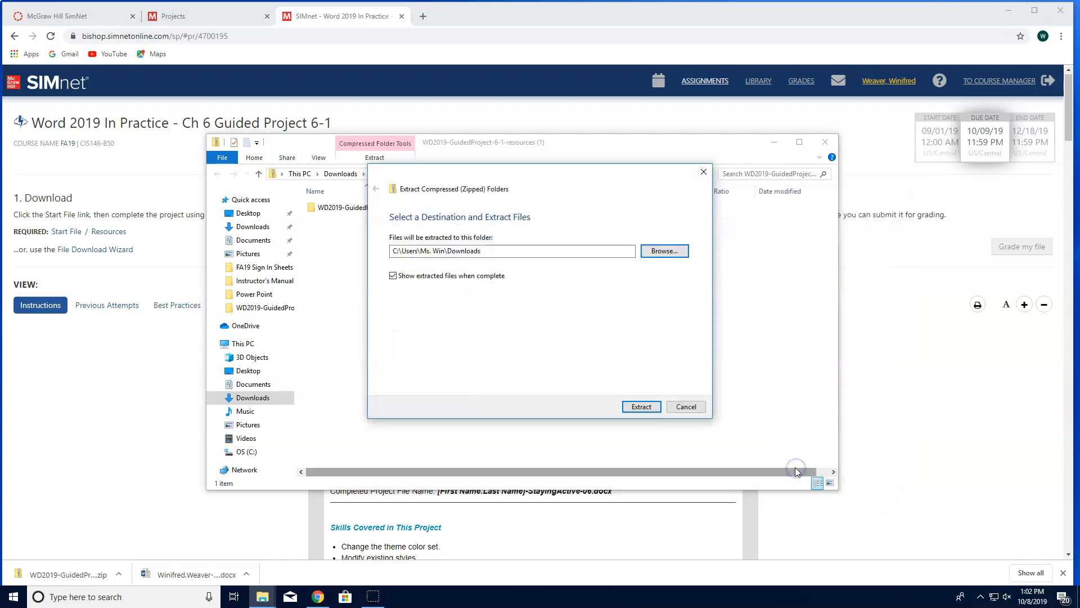
click(642, 406)
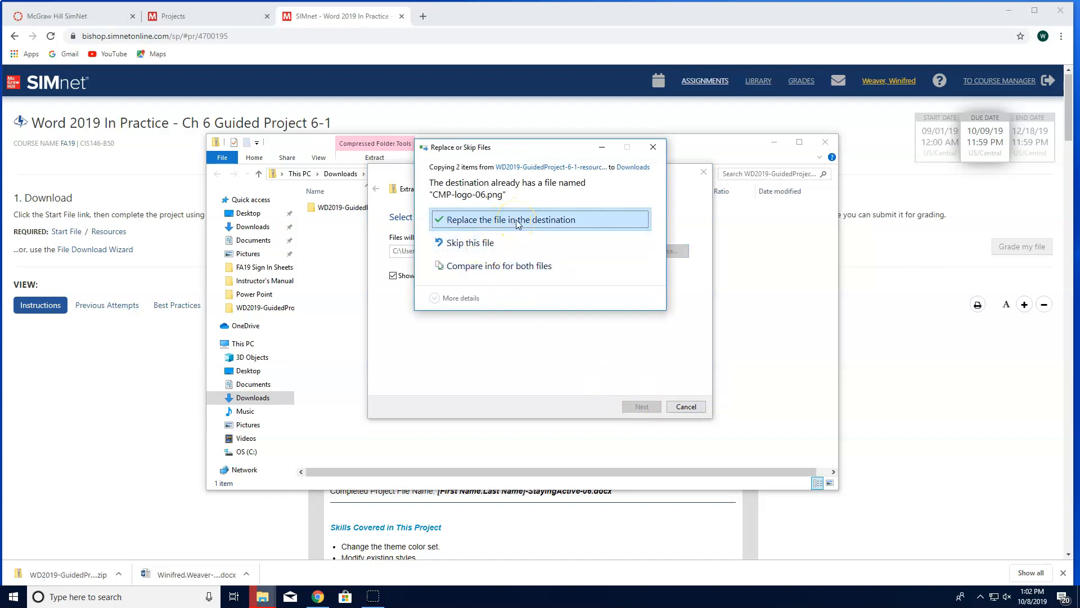
click(518, 224)
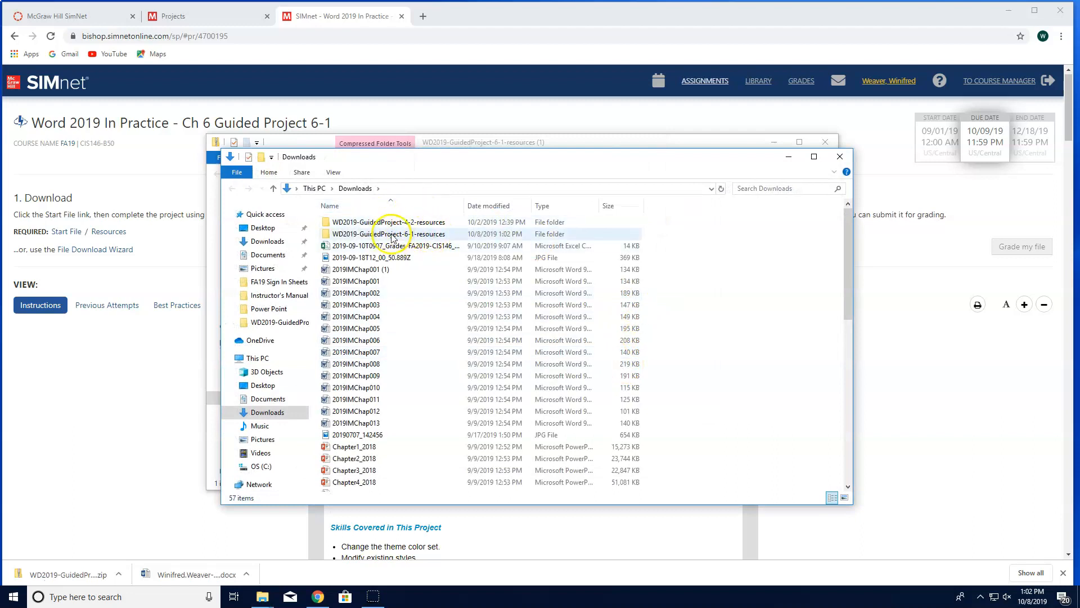
click(840, 159)
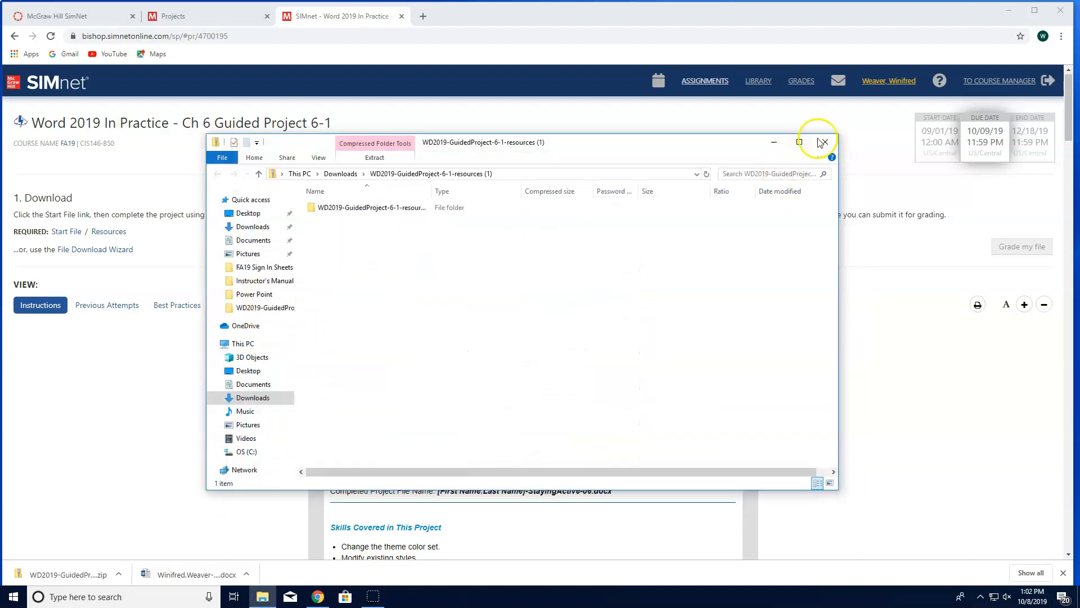
click(825, 143)
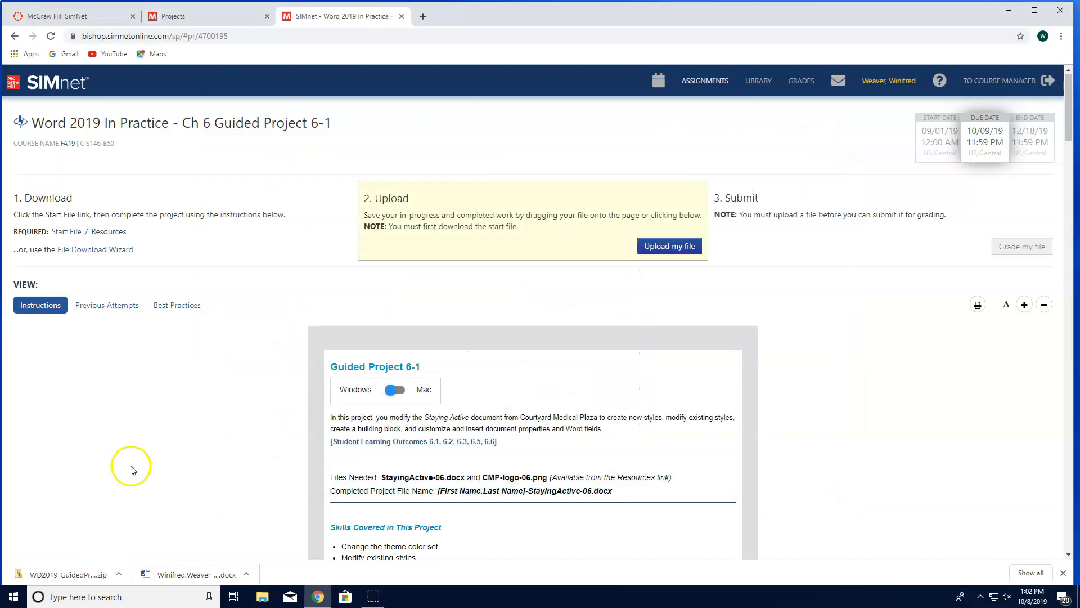
Open the downloaded StayingActive-06 start document in Word, maximize its window and enable editing
click(191, 574)
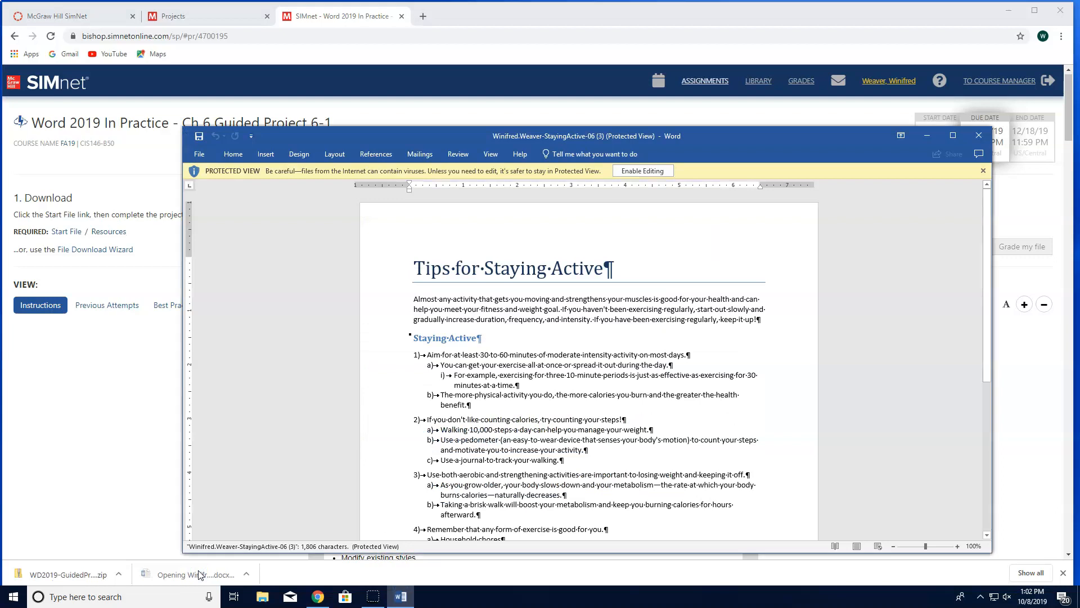
click(952, 135)
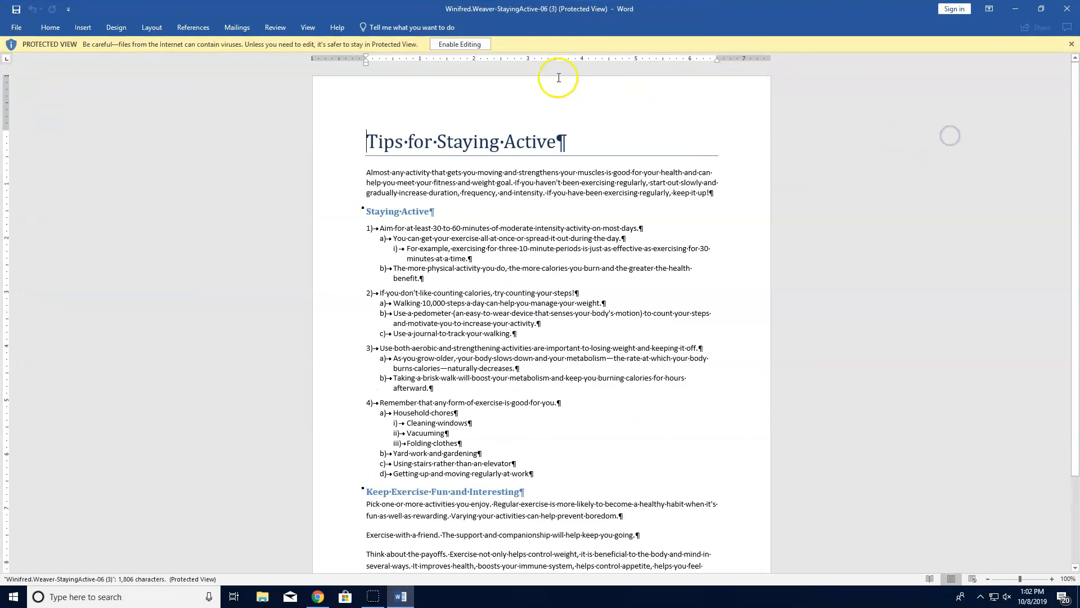
click(446, 44)
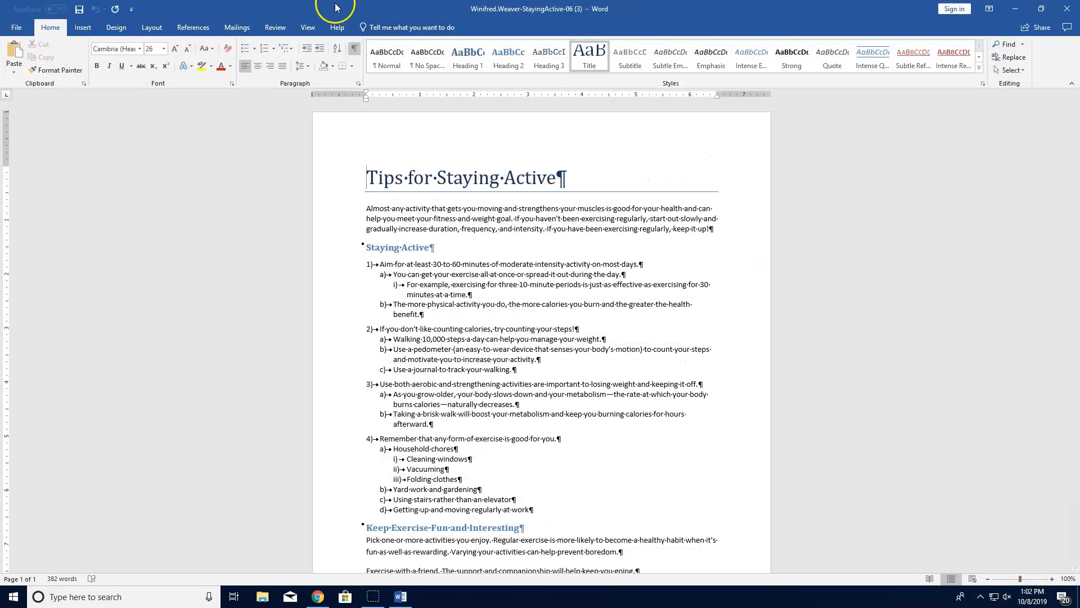
Change the document's theme color set to Red
click(313, 27)
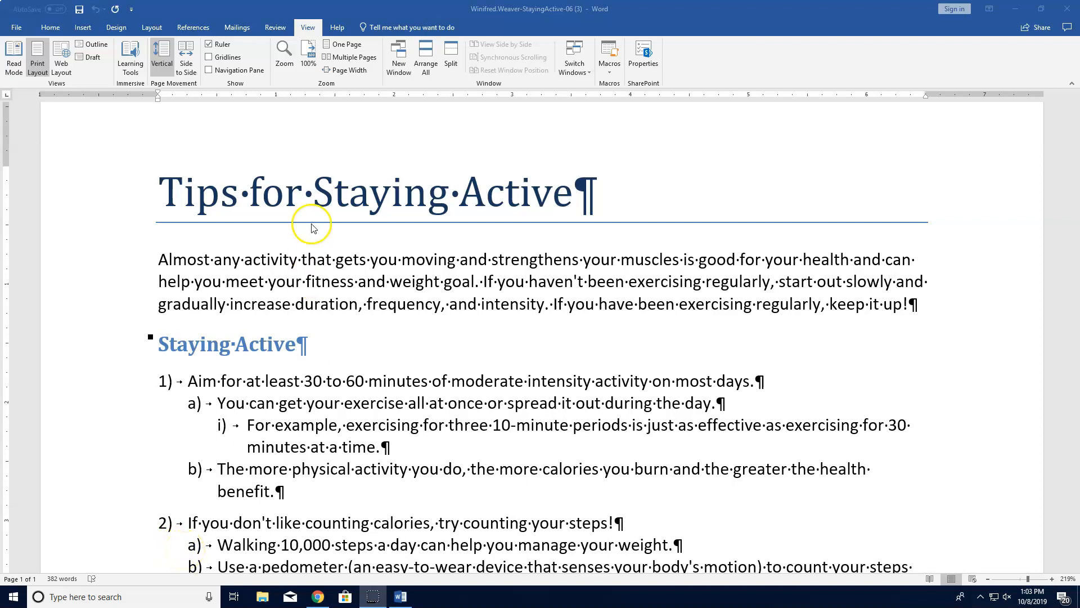
click(122, 28)
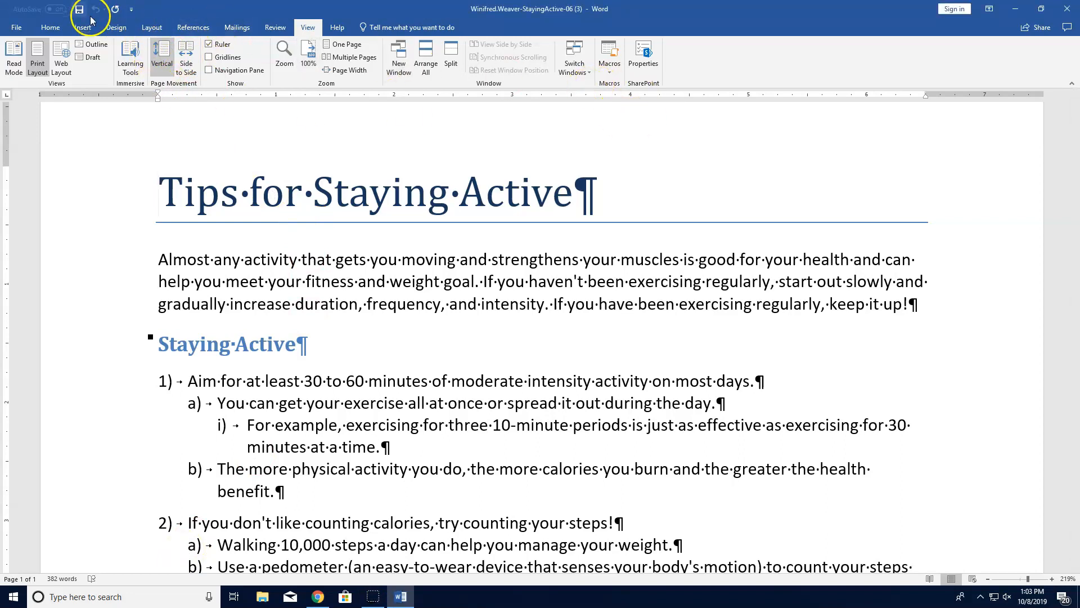
click(116, 29)
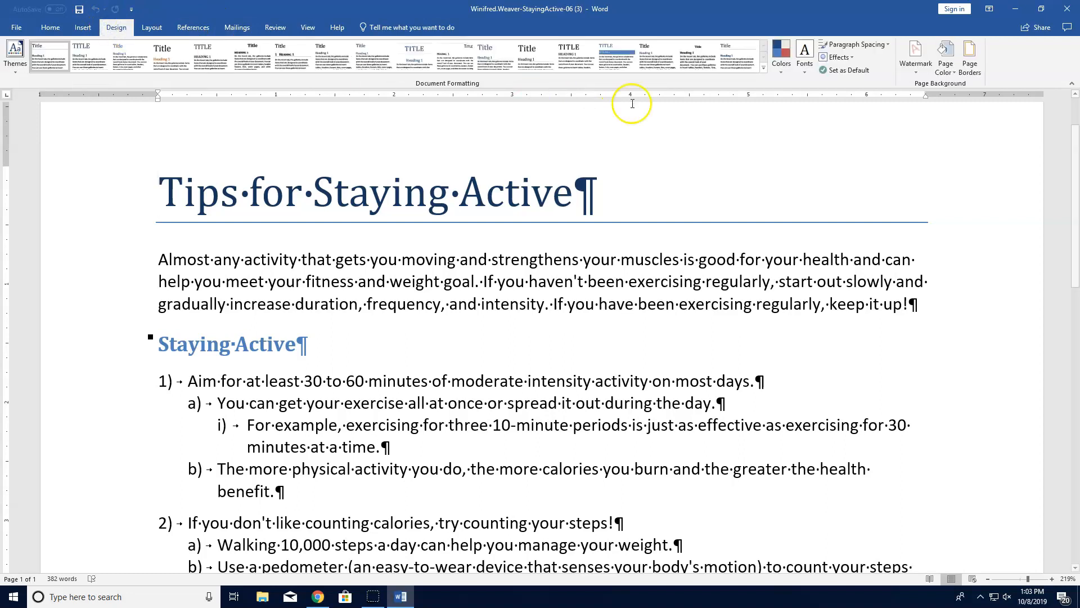
click(783, 72)
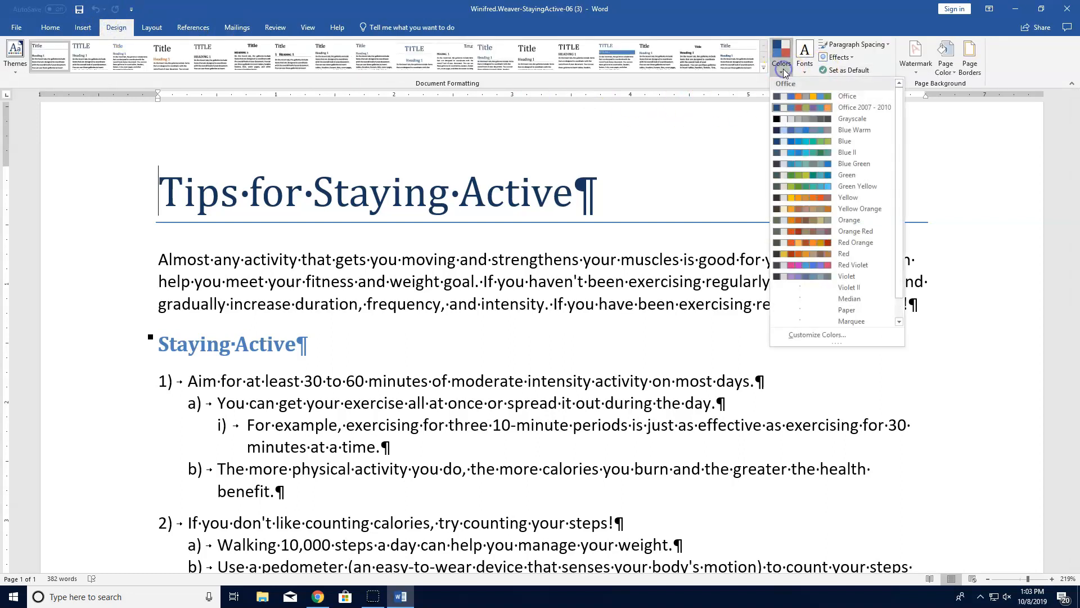
click(852, 254)
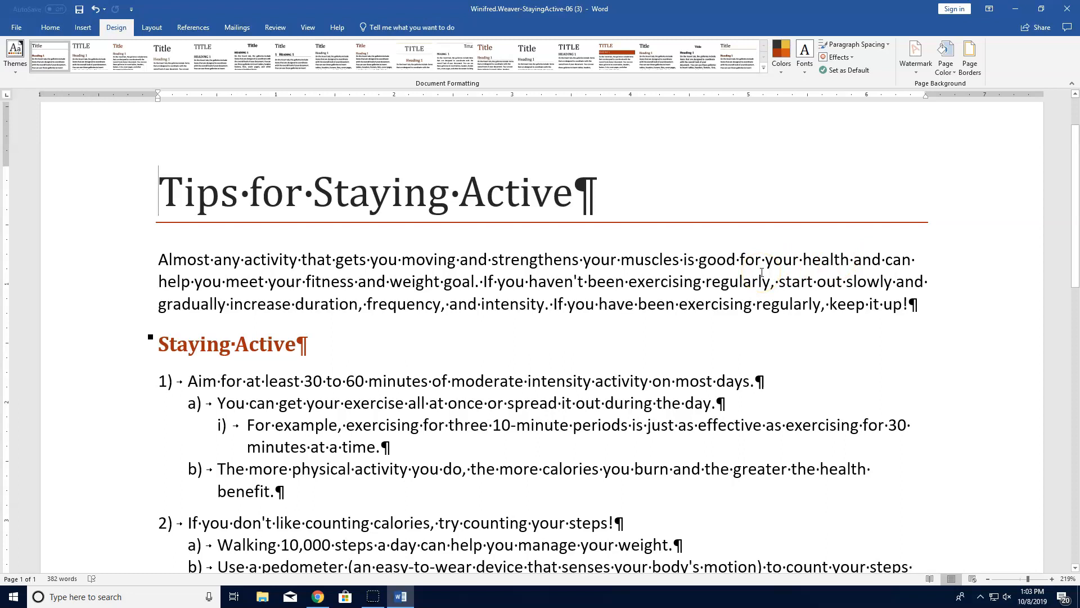
Open the Title style for modification and set its alignment to centered
click(56, 28)
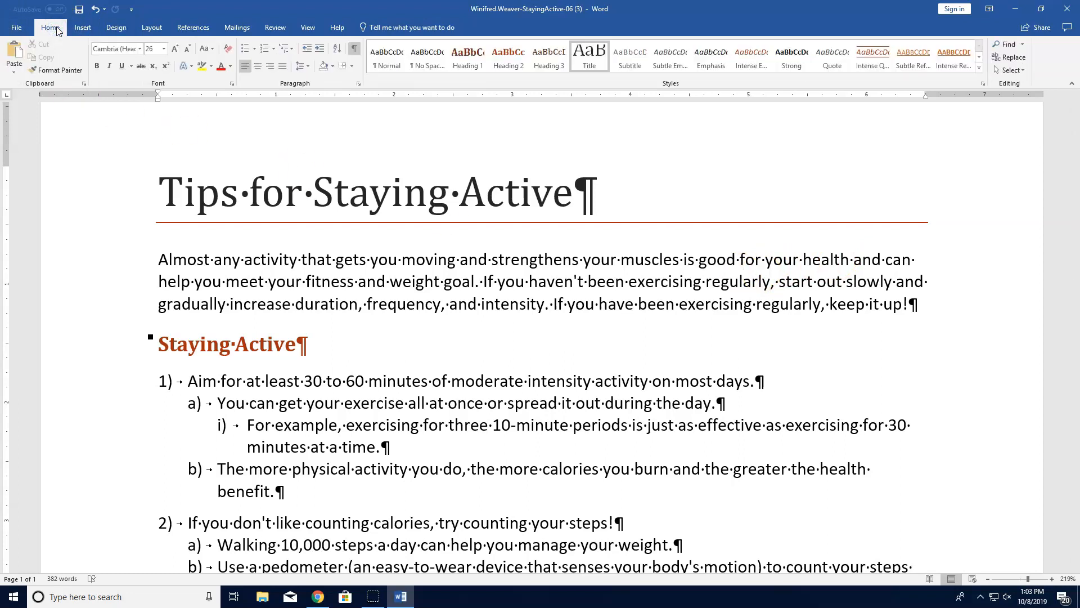
click(587, 58)
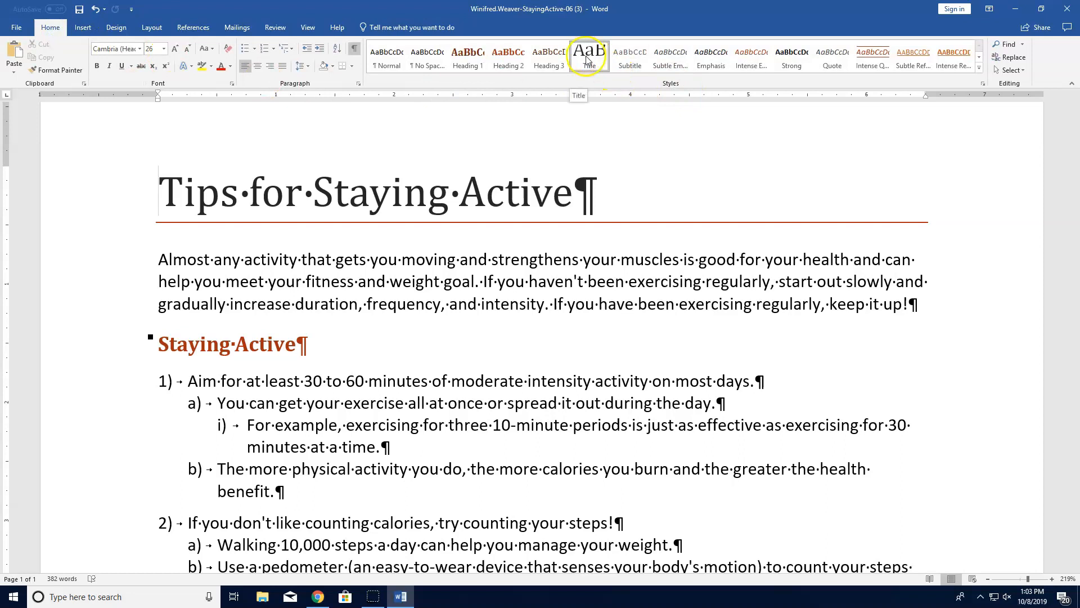
right_click(586, 59)
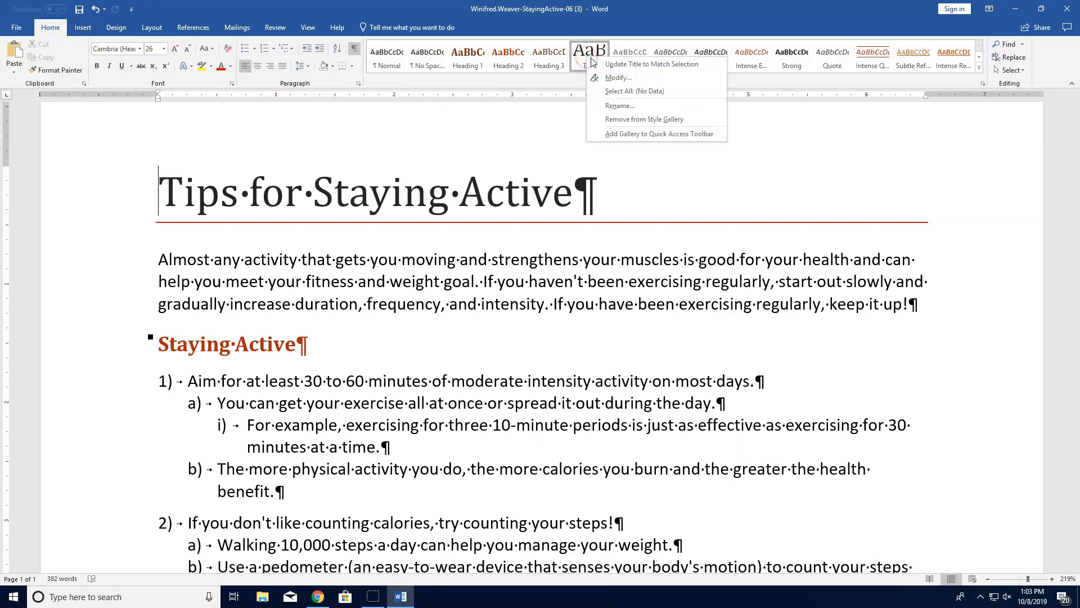
click(613, 78)
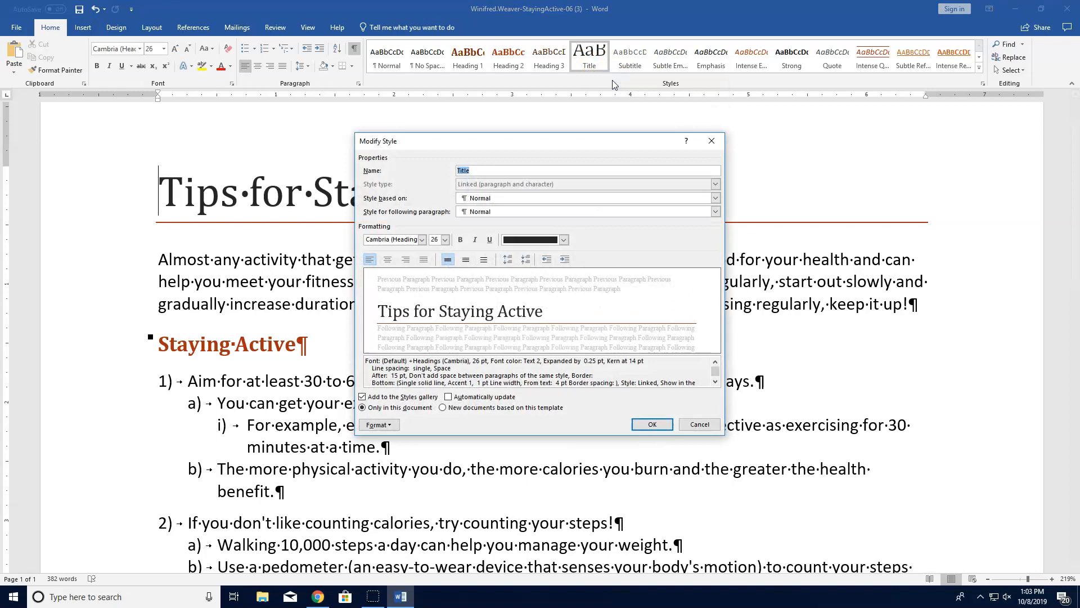
click(388, 260)
Set the Title style's font to bold and 20 pt, and apply the style changes
click(381, 425)
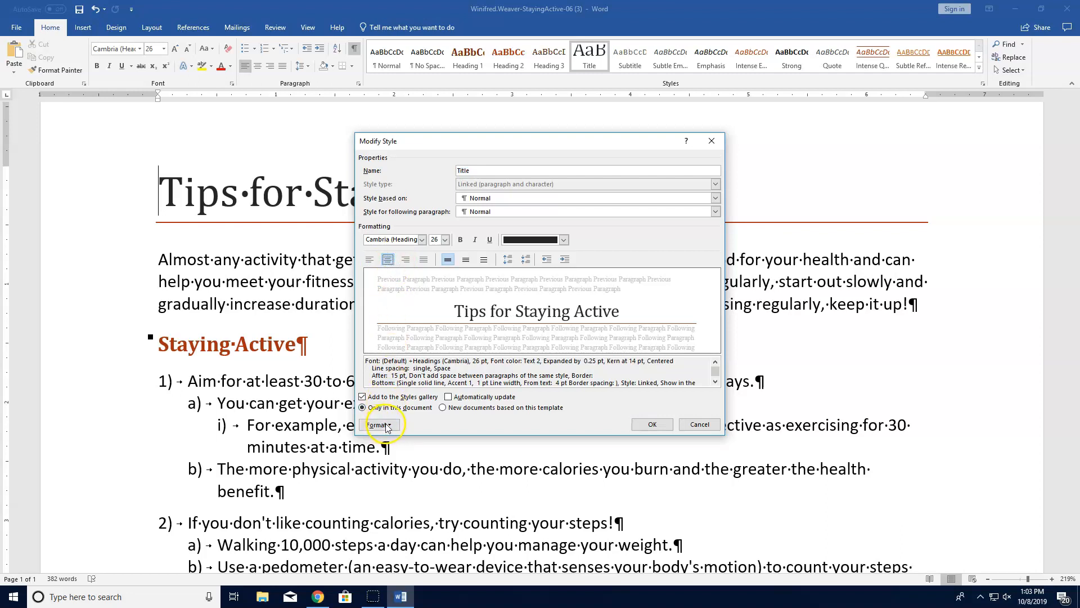
click(387, 439)
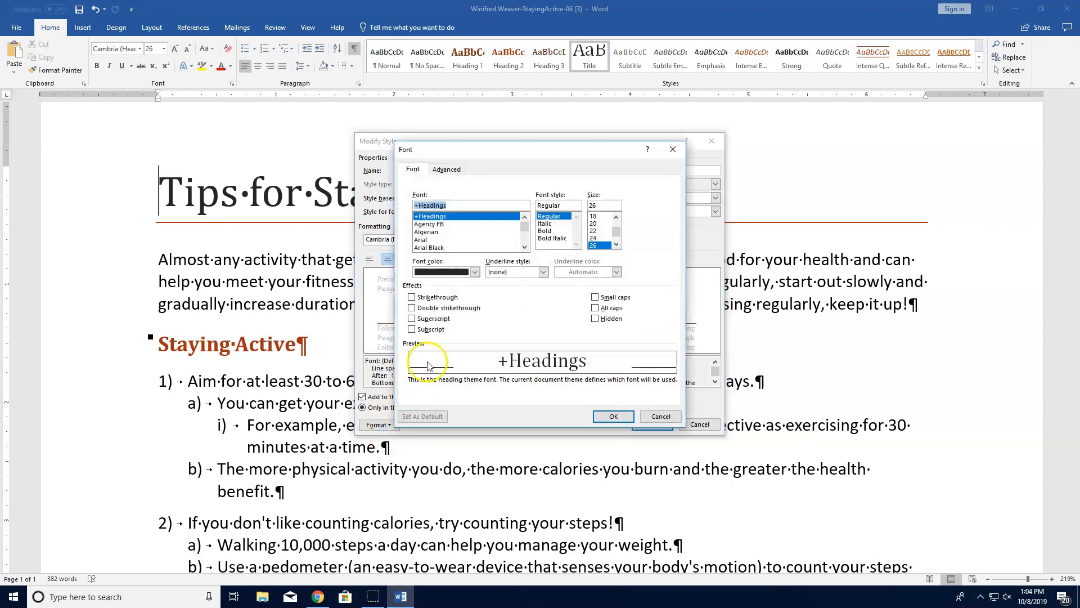
click(549, 231)
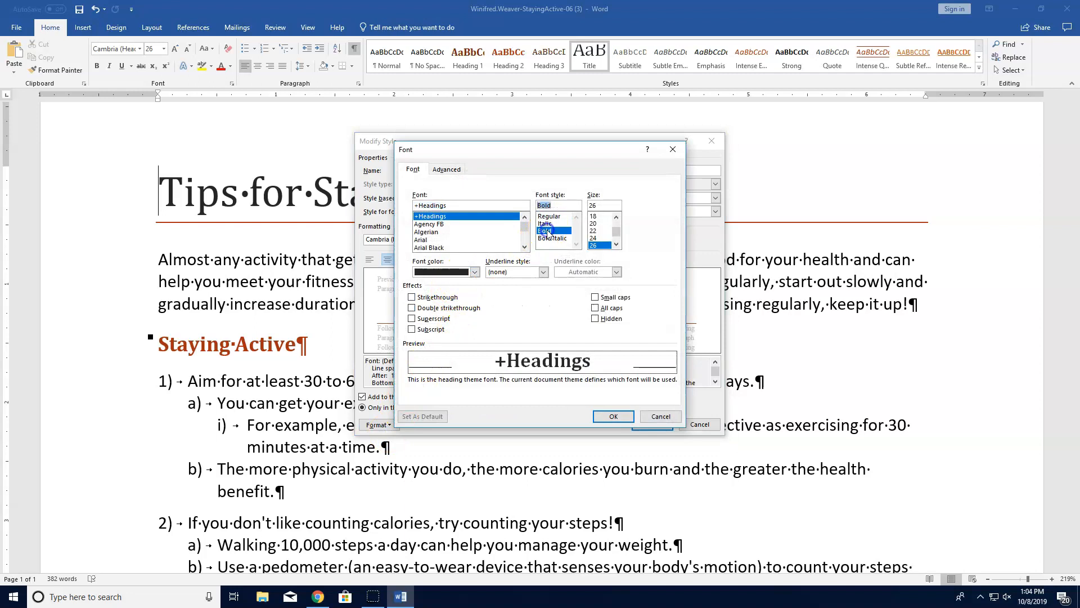
click(594, 224)
click(615, 418)
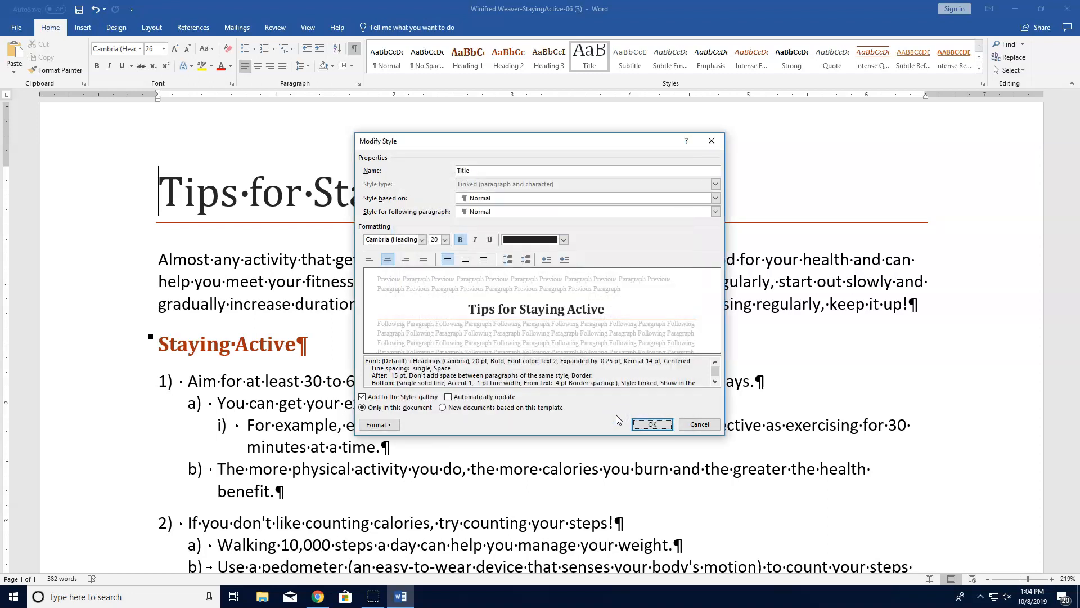
click(655, 426)
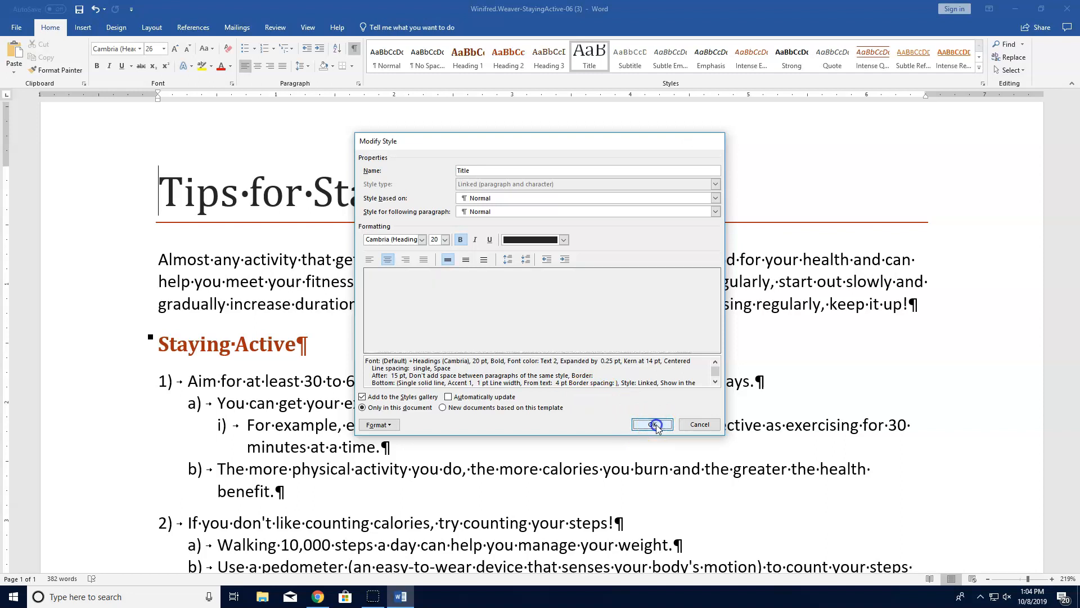
Open the Heading 1 style for modification and add underline and small caps to its font
click(464, 67)
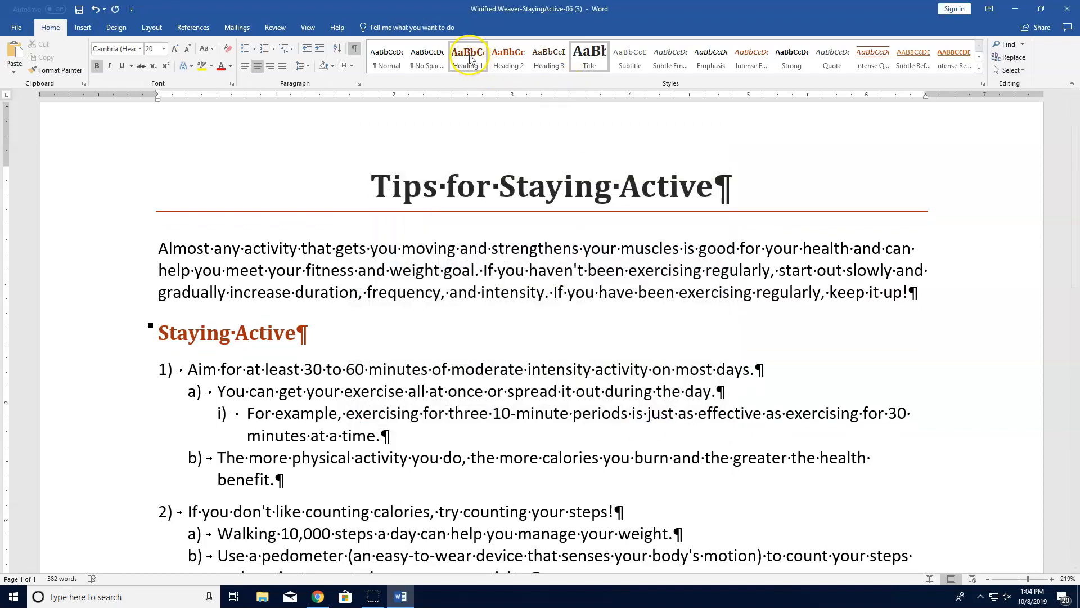
right_click(467, 57)
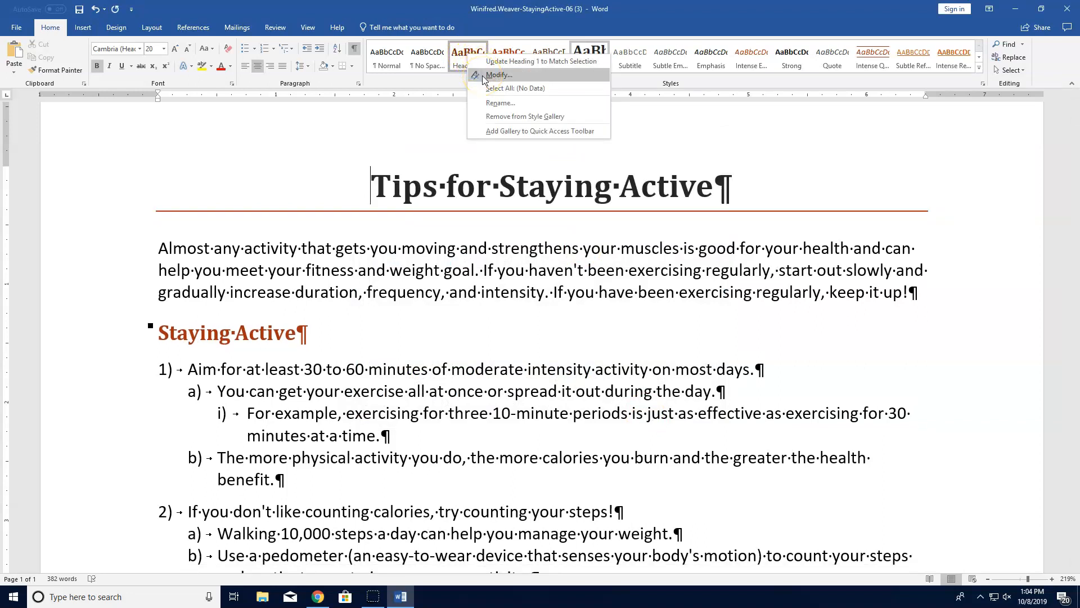
click(482, 76)
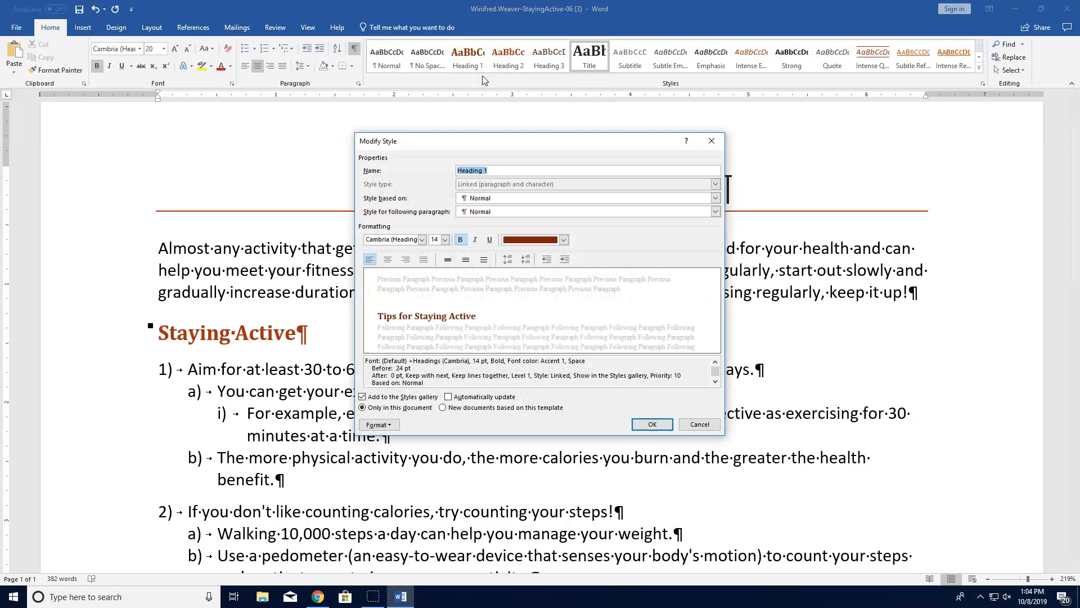
click(489, 244)
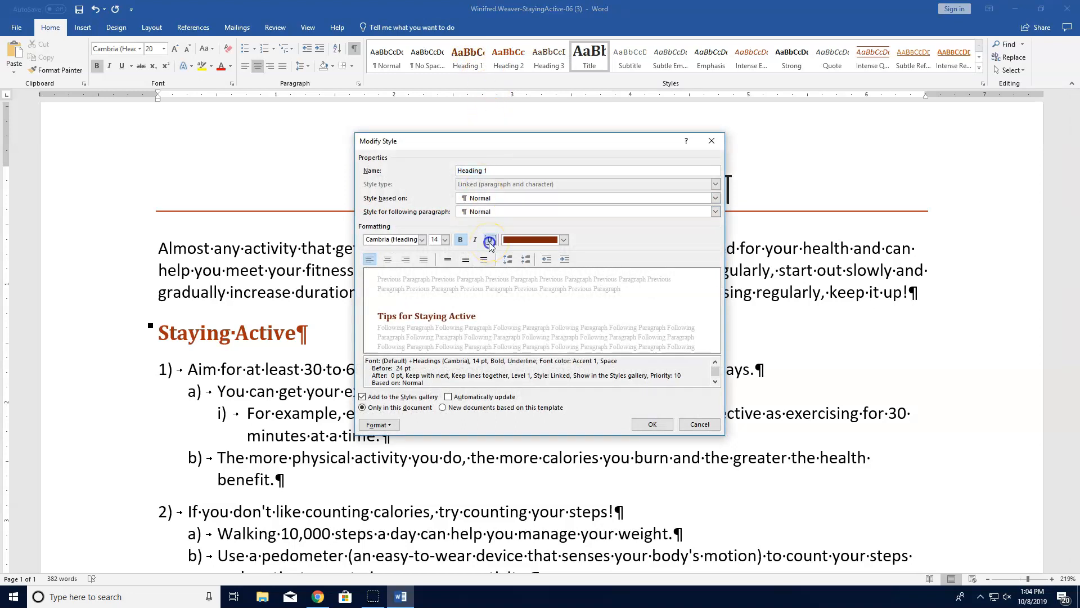
click(383, 426)
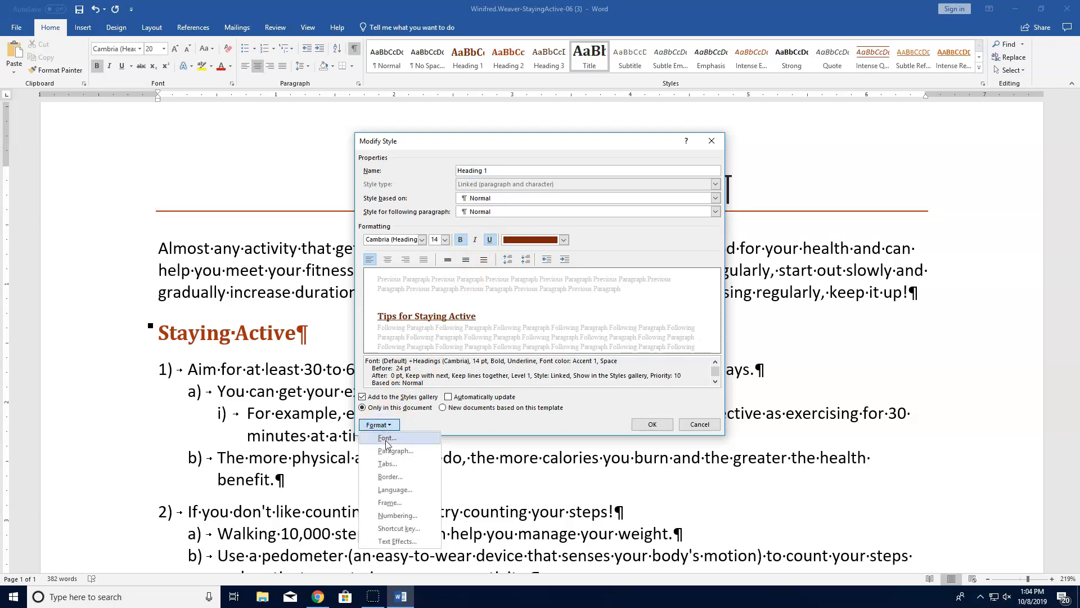
click(387, 441)
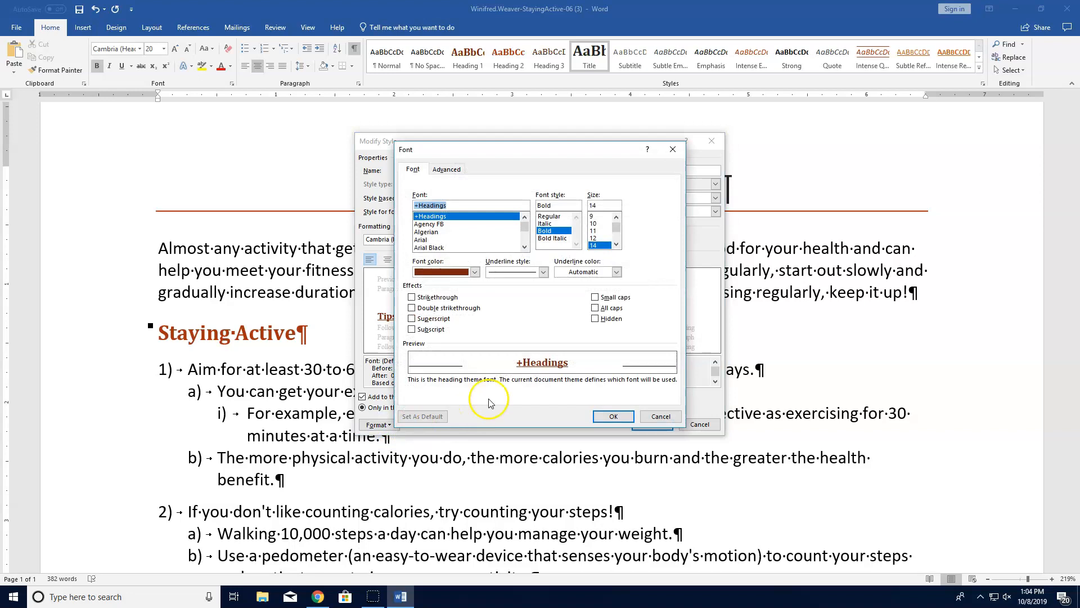
click(600, 298)
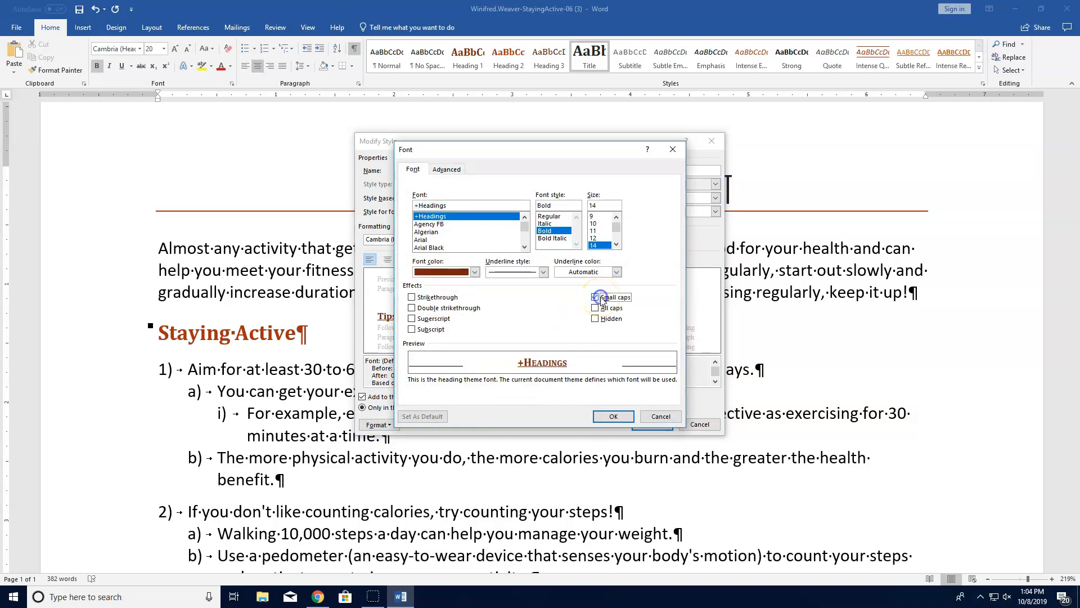
click(613, 422)
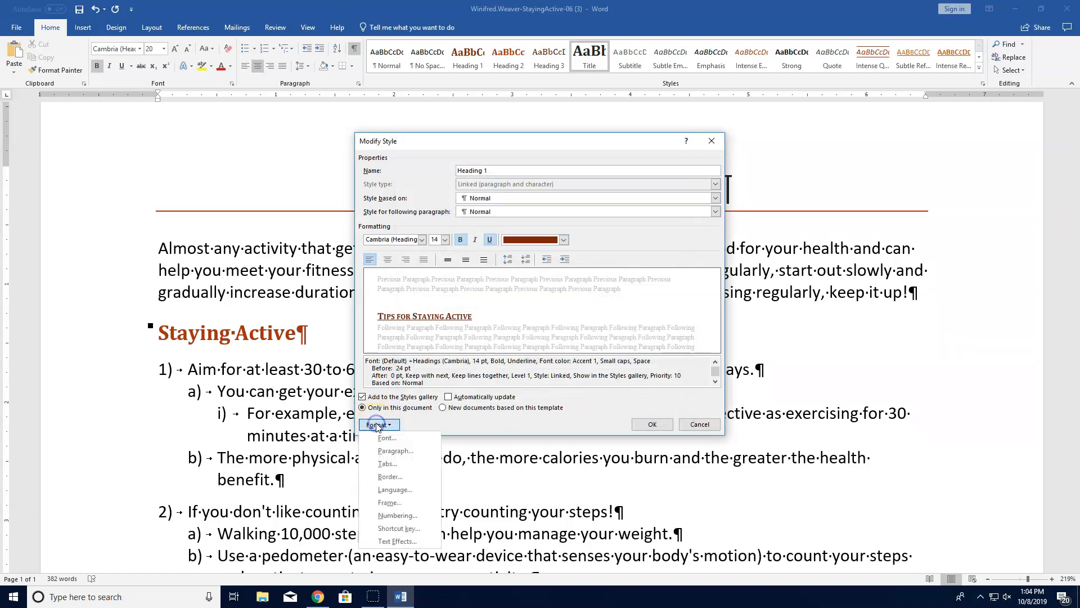
Set Heading 1's paragraph spacing to 12 pt before, 3 pt after and single line spacing, and apply the style changes
click(376, 426)
click(393, 452)
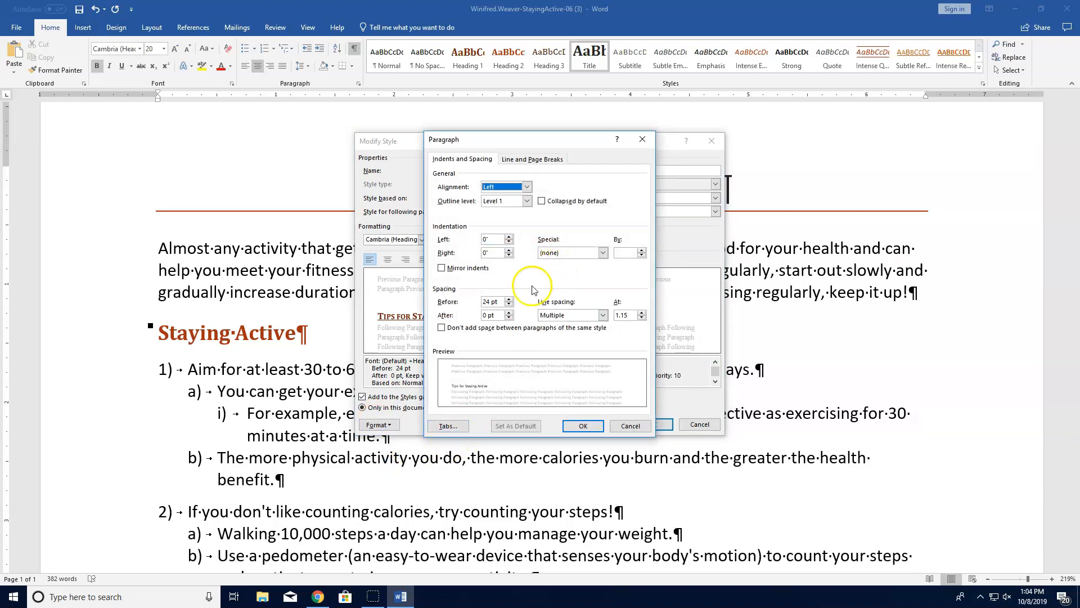
click(509, 305)
click(509, 305)
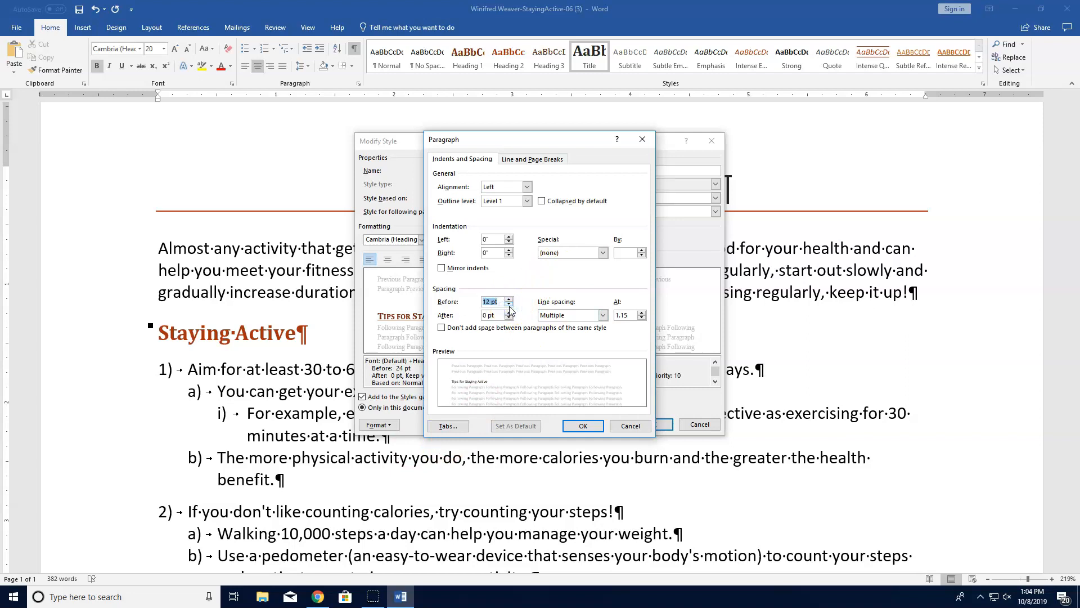
click(509, 312)
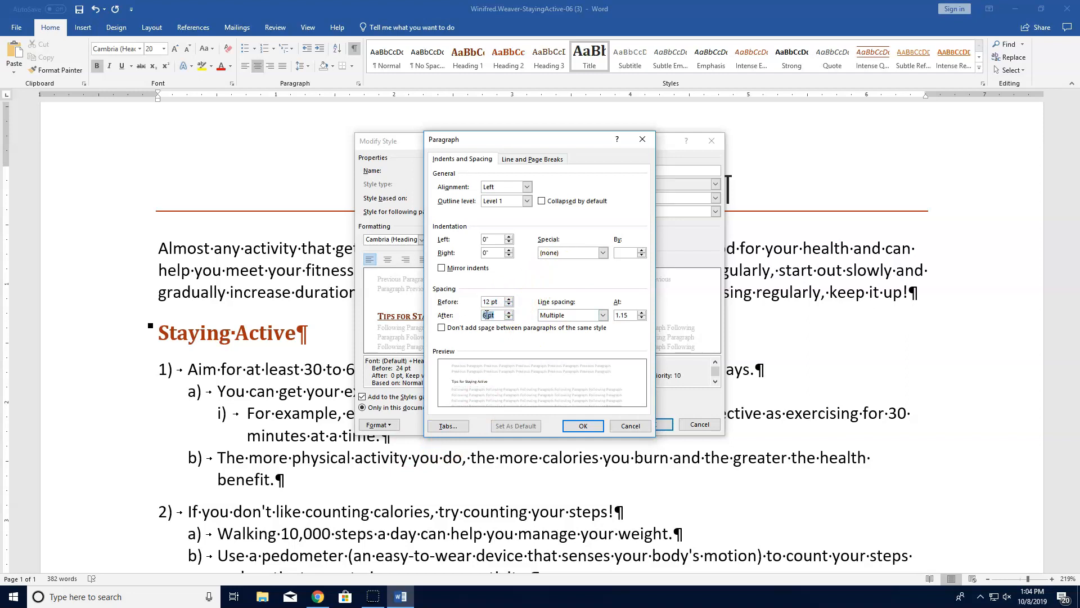
key(BackSpace)
key(BackSpace)
click(602, 315)
click(580, 326)
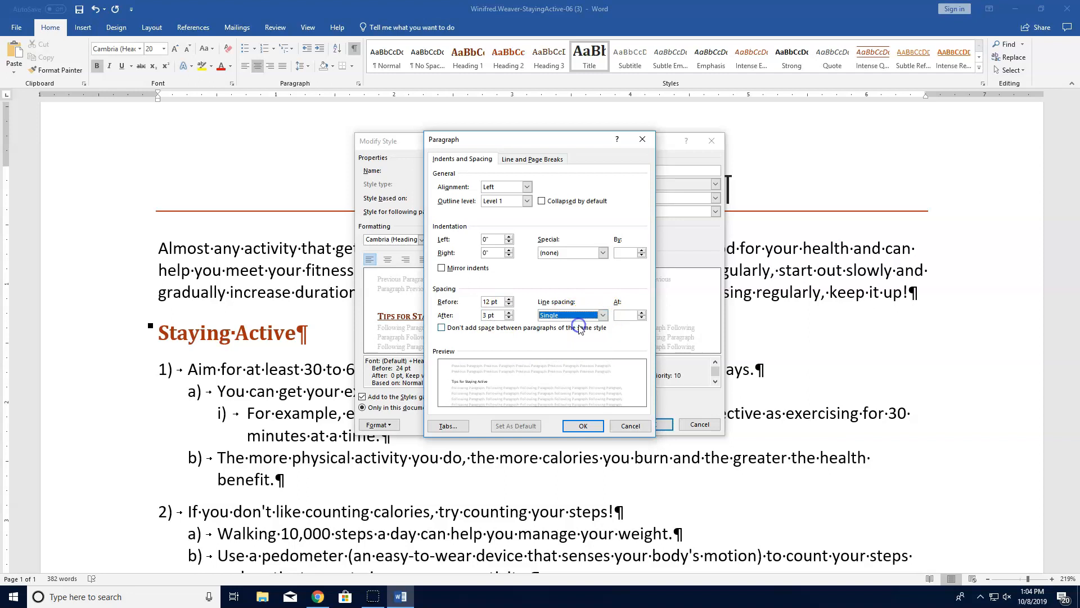
click(580, 426)
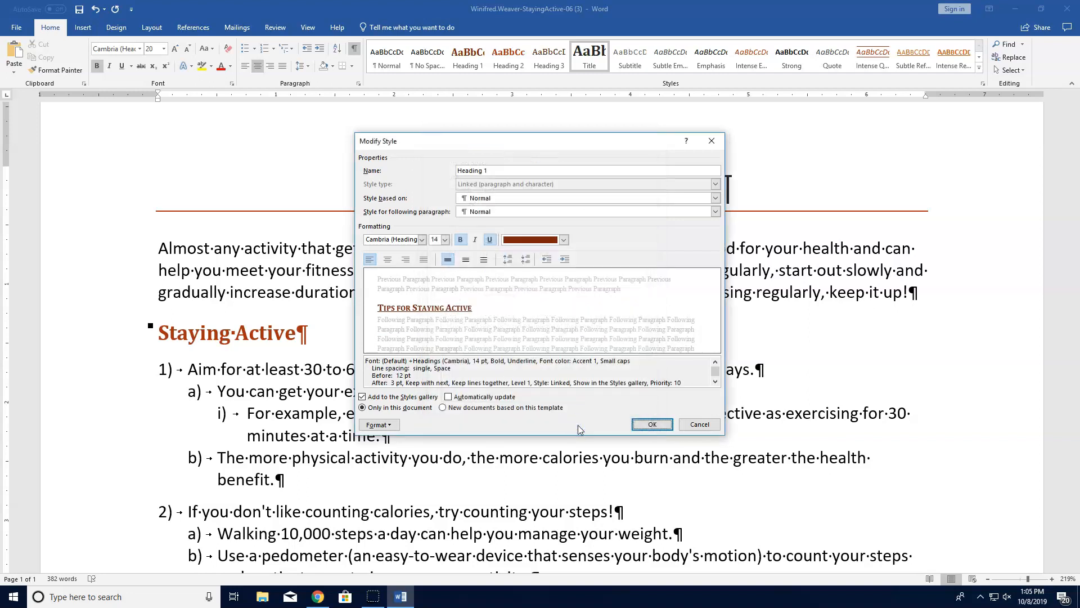
click(649, 424)
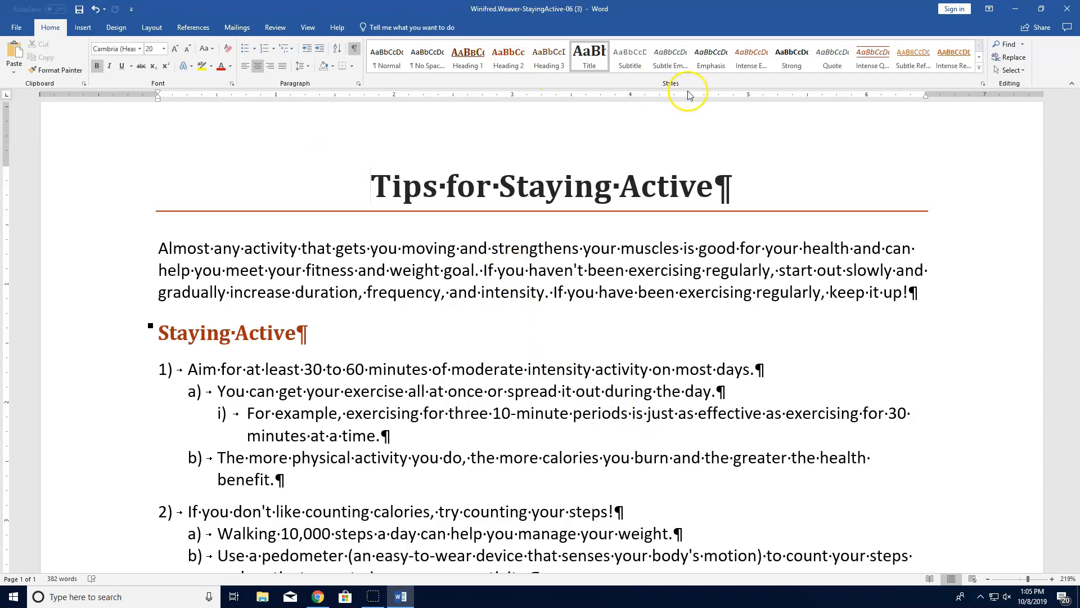
Select all text that uses the Heading 2 style and apply the Heading 1 style to it
click(982, 84)
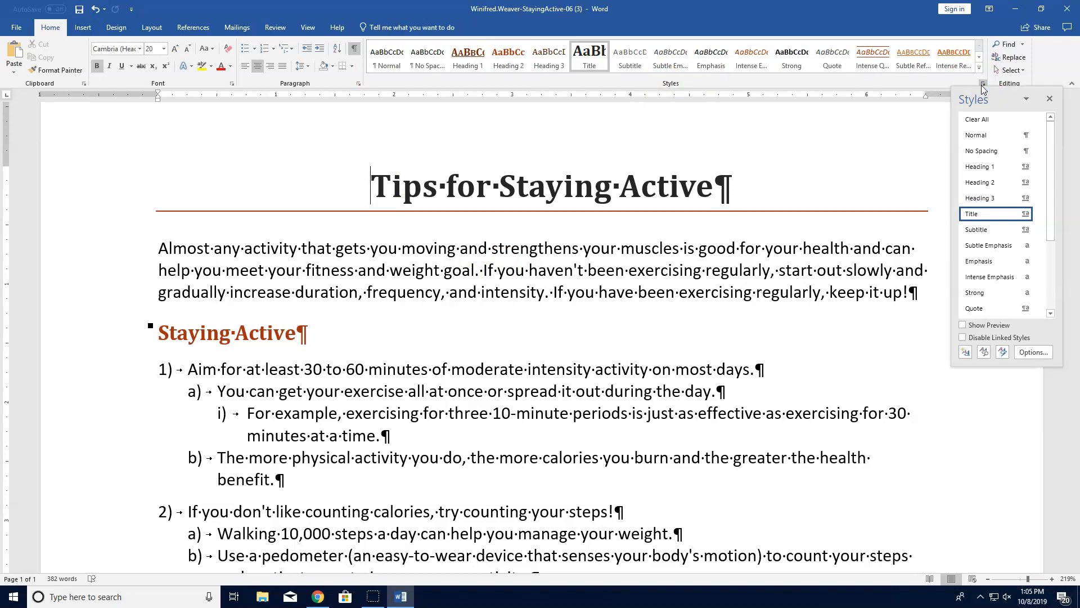
right_click(974, 182)
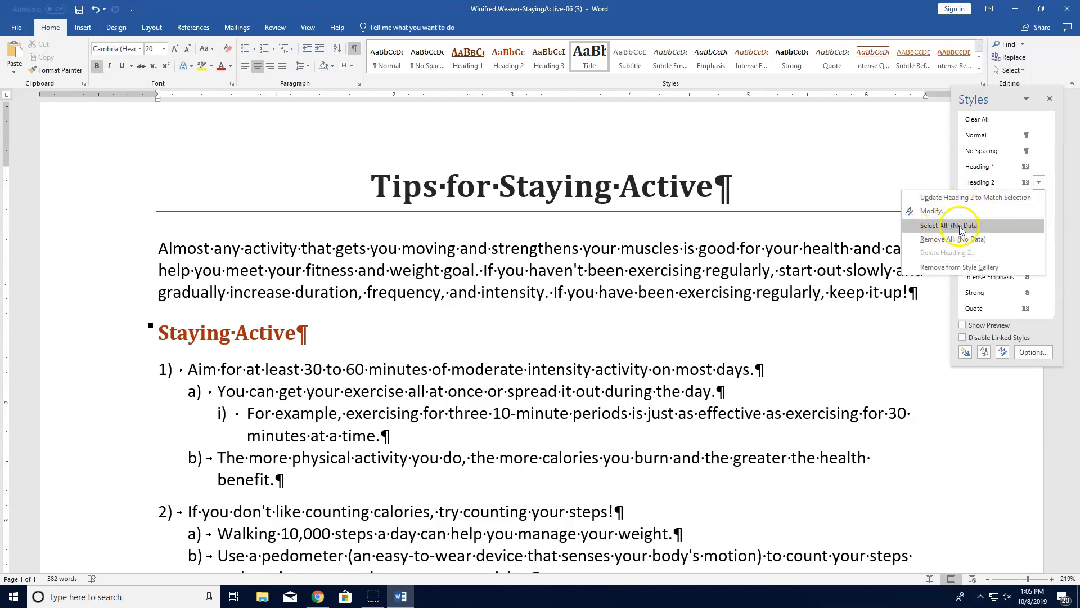
click(949, 226)
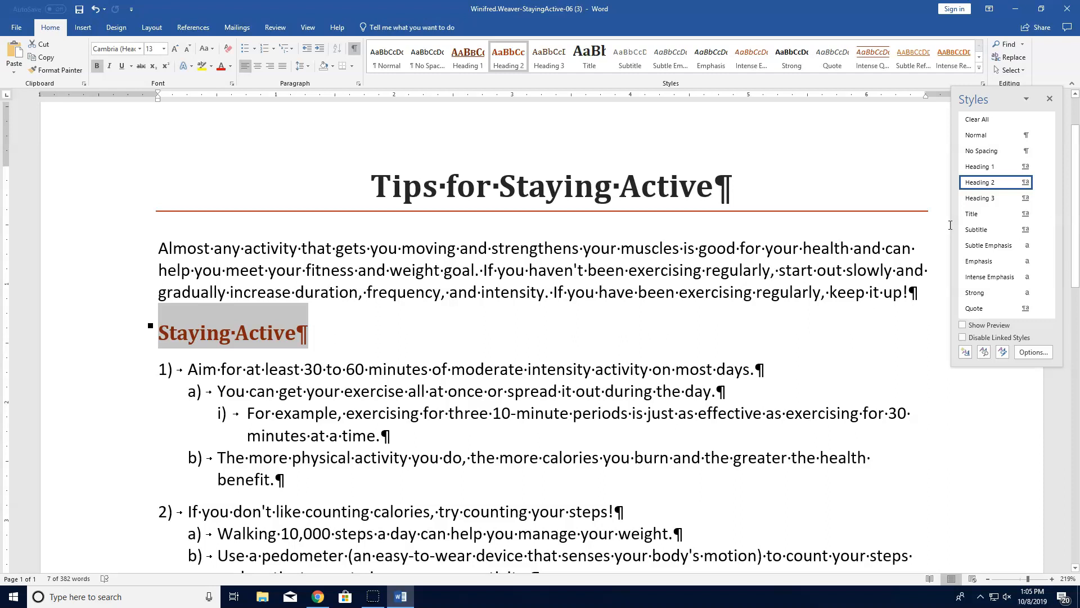
mouse_move(990, 169)
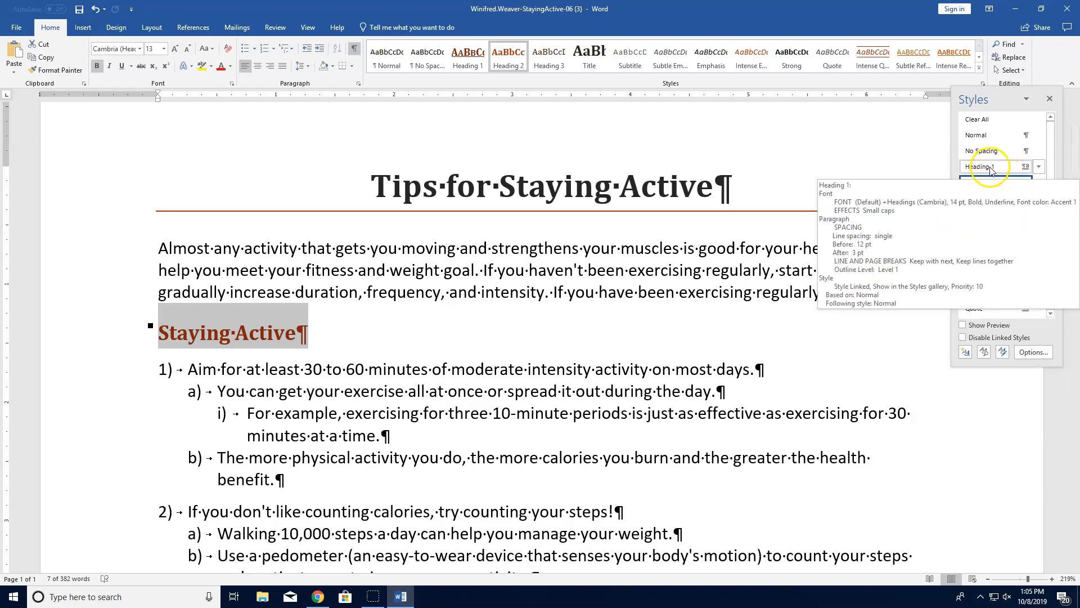
click(990, 167)
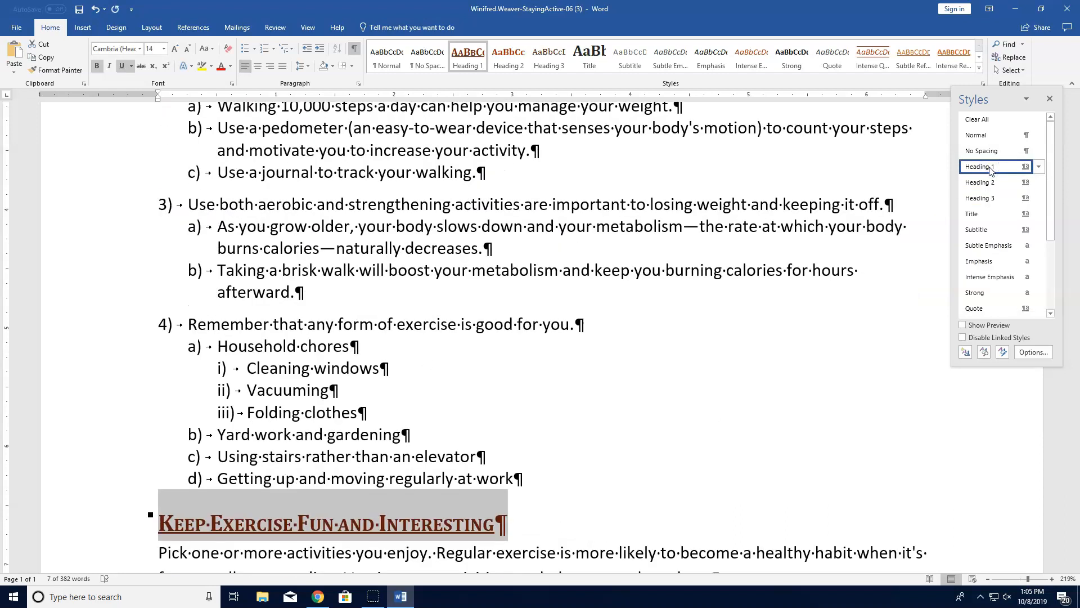
scroll(837, 256, up, 5)
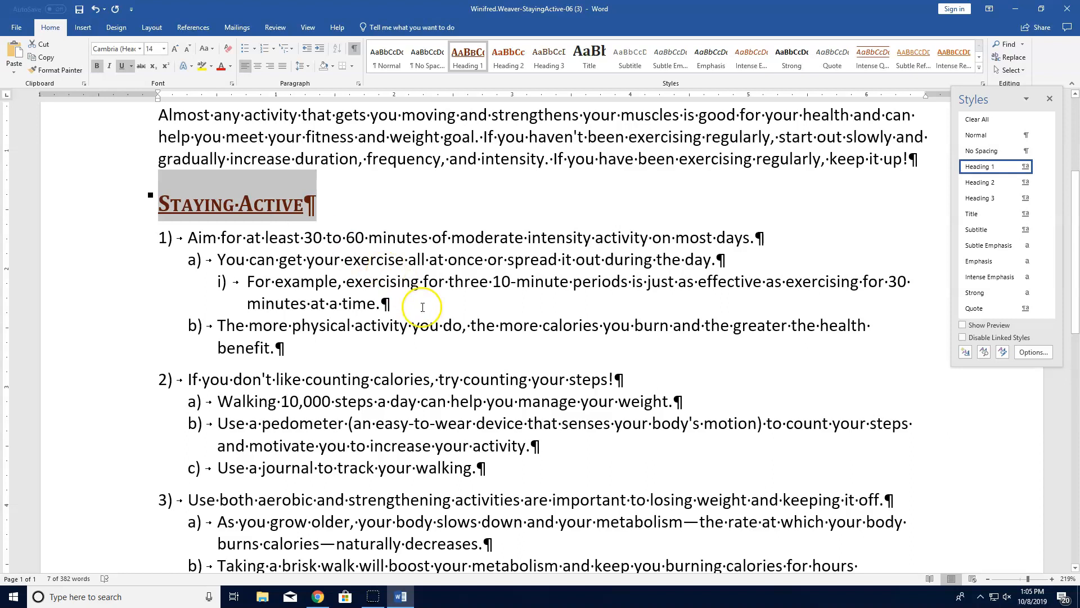
Select the four paragraphs below the Keep Exercise Fun and Interesting heading and open the symbol choice for a new custom bullet
scroll(456, 376, down, 3)
scroll(461, 373, down, 9)
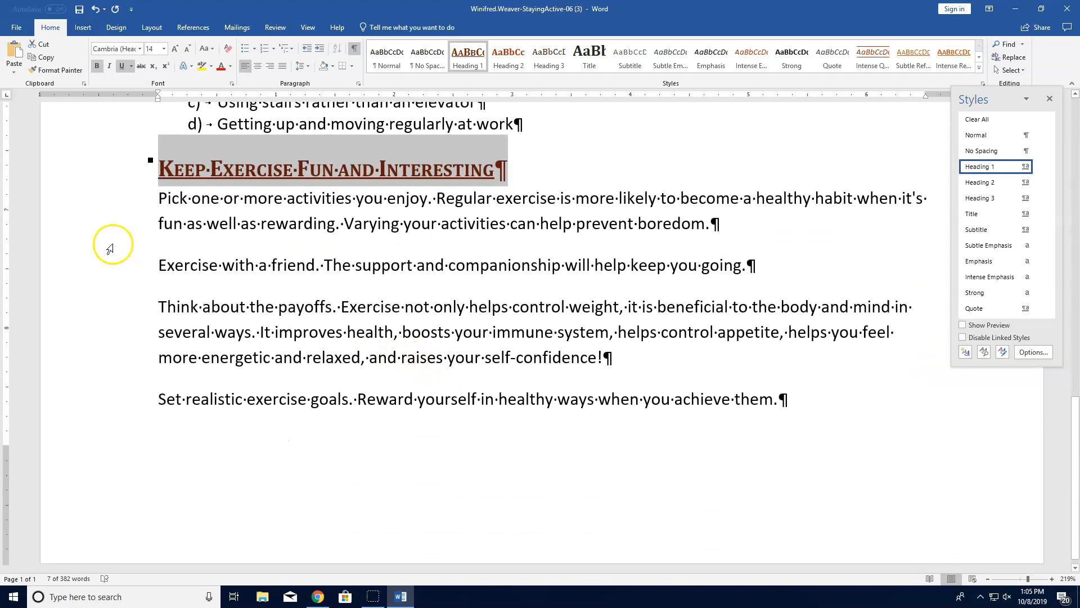
drag(160, 198, 794, 405)
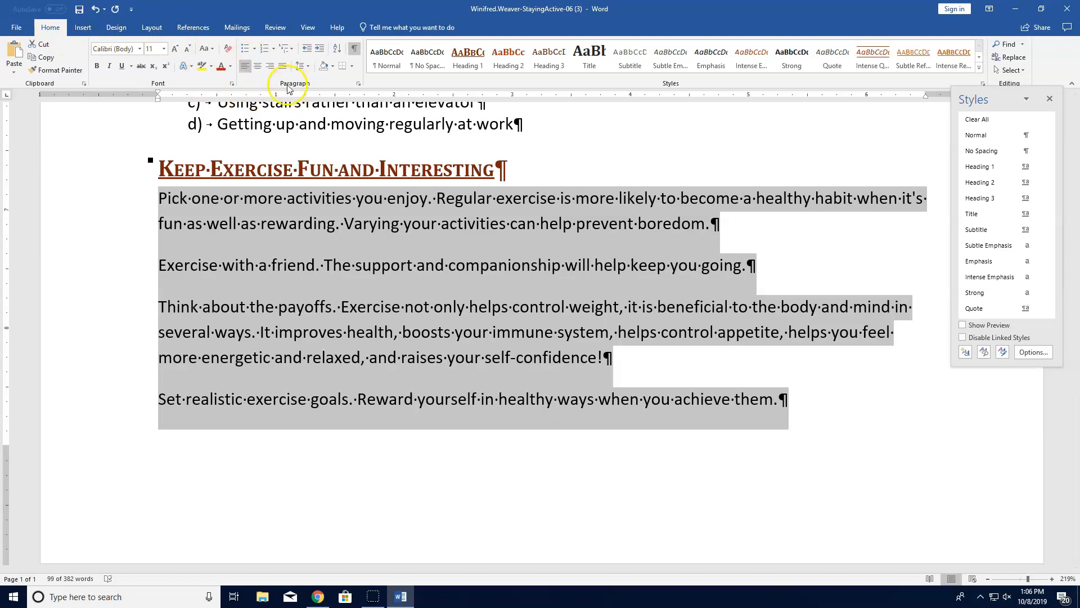
click(254, 49)
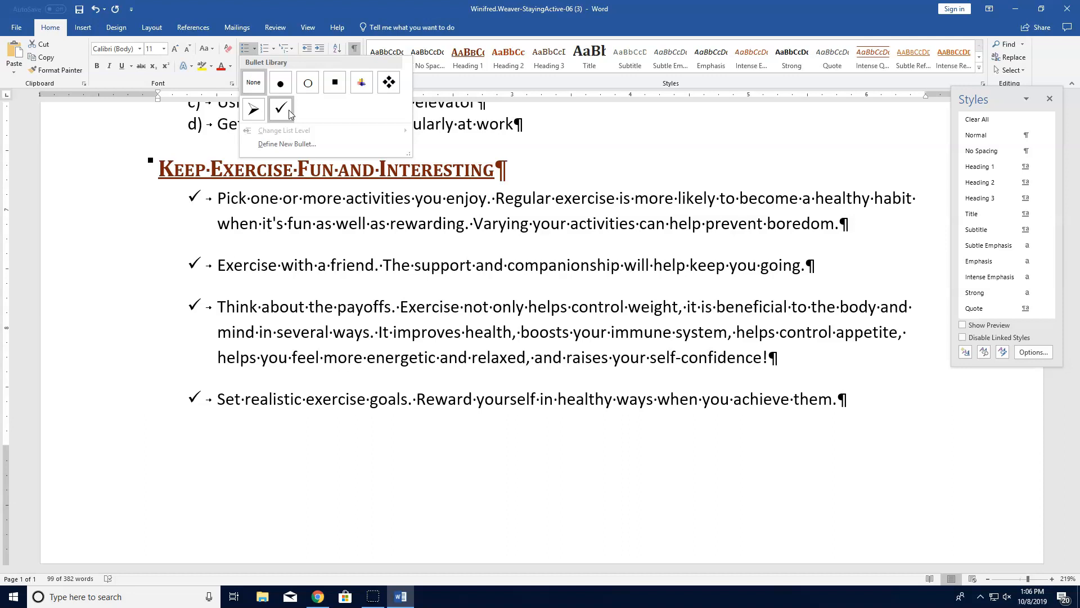
click(276, 99)
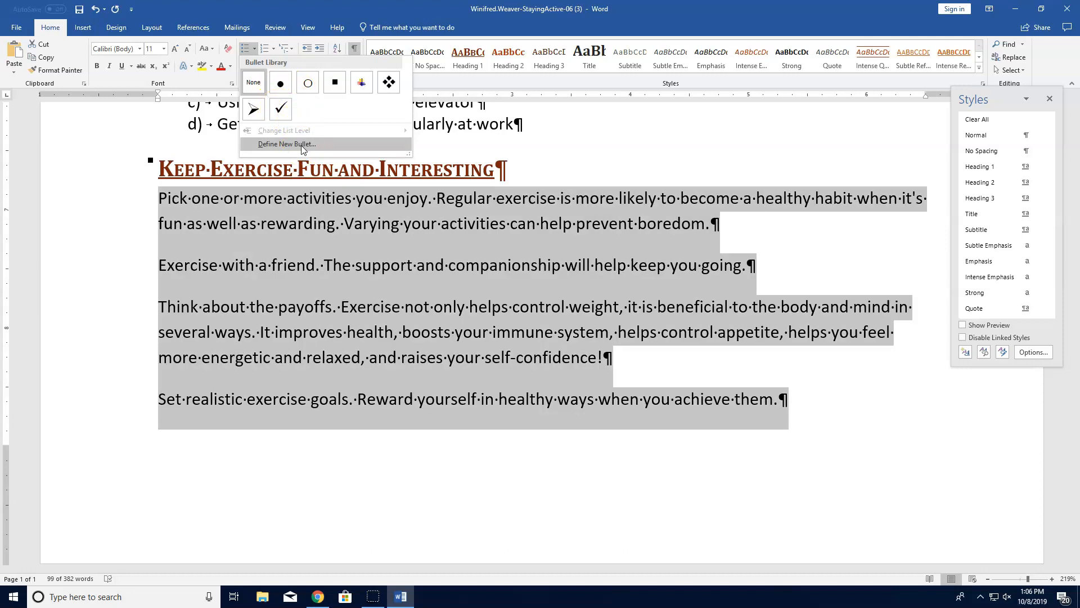
click(302, 145)
click(520, 223)
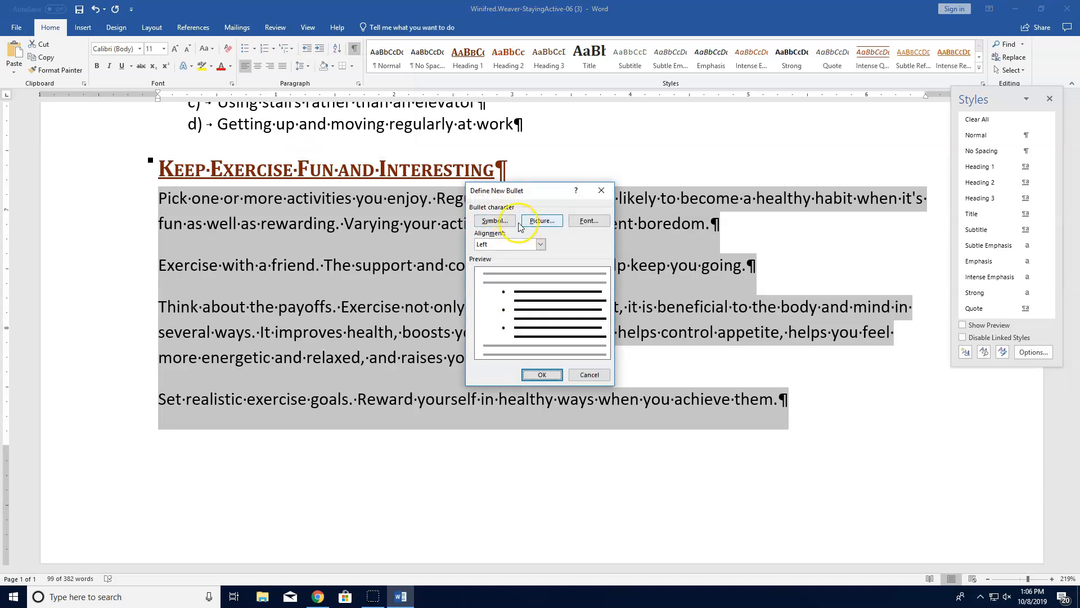
click(493, 220)
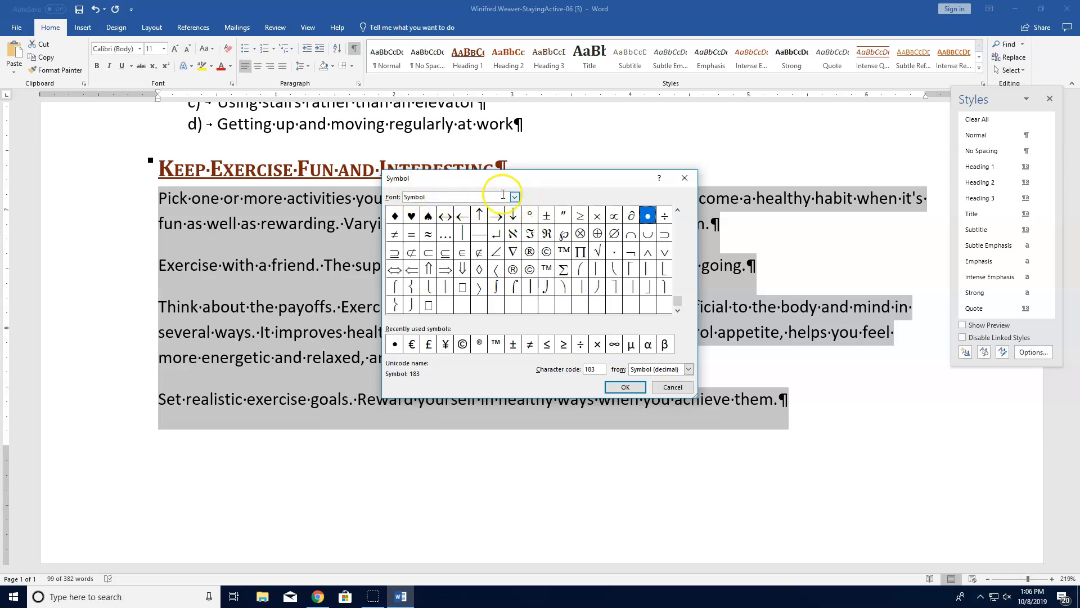
Choose the Wingdings check mark with character code 252 as the bullet, apply it to the selected paragraphs, and close the Styles pane
click(516, 197)
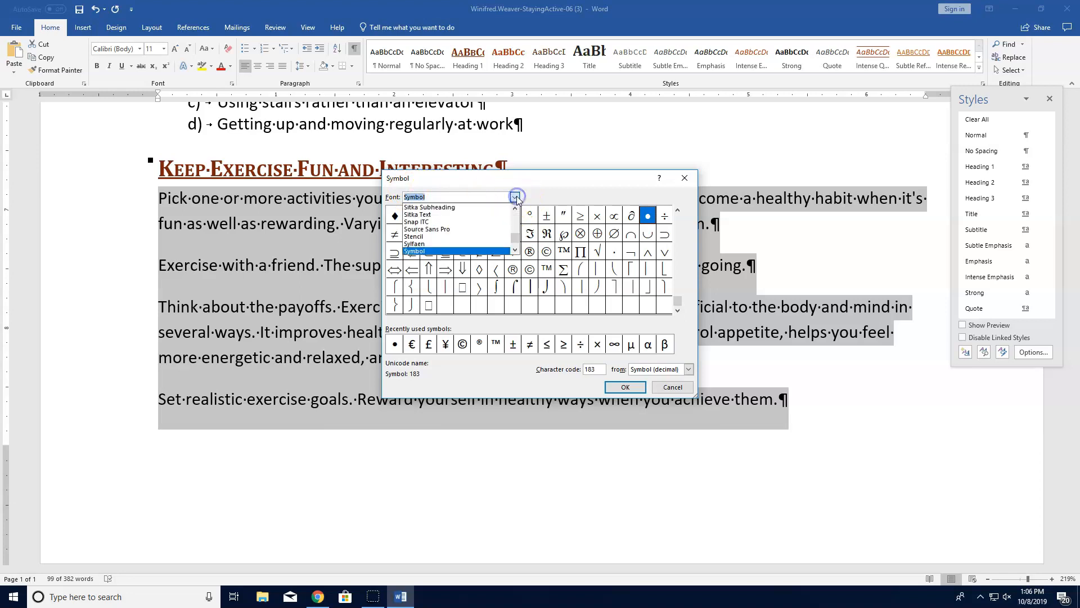
scroll(518, 239, down, 5)
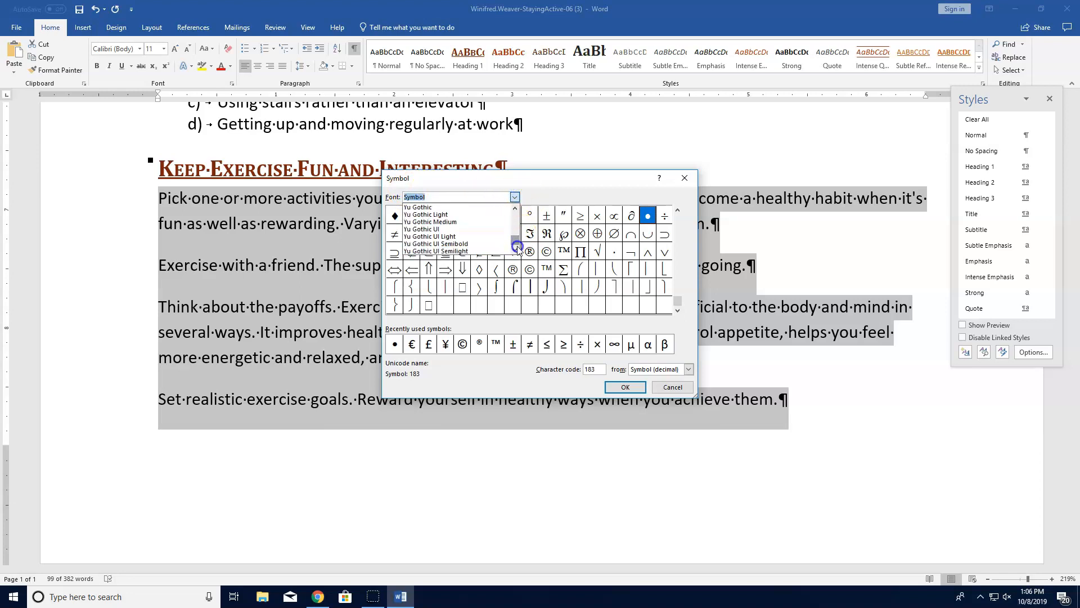
click(516, 208)
click(517, 208)
click(517, 207)
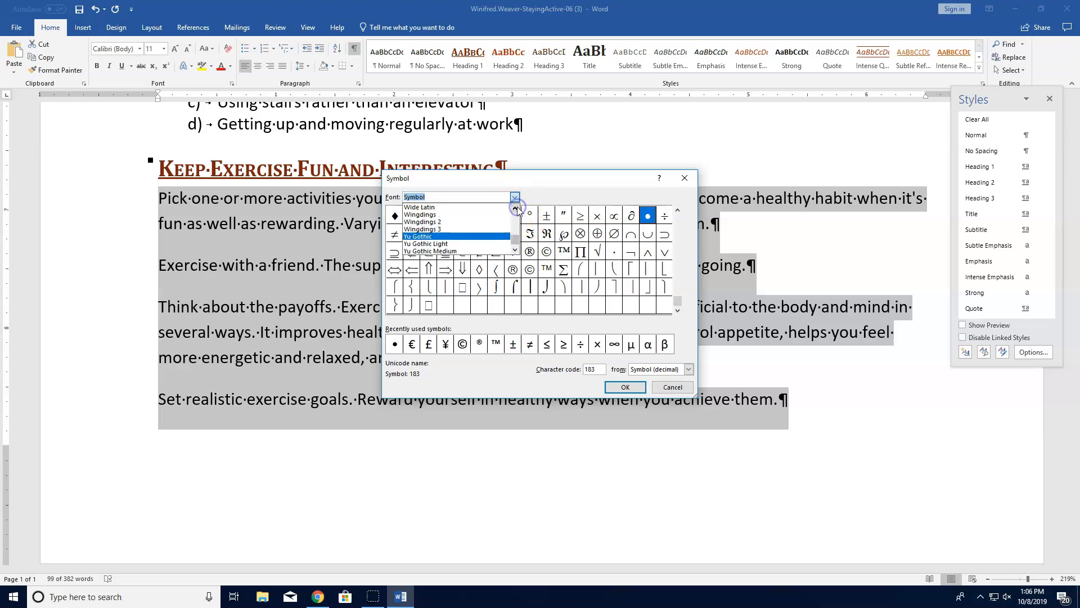
click(456, 215)
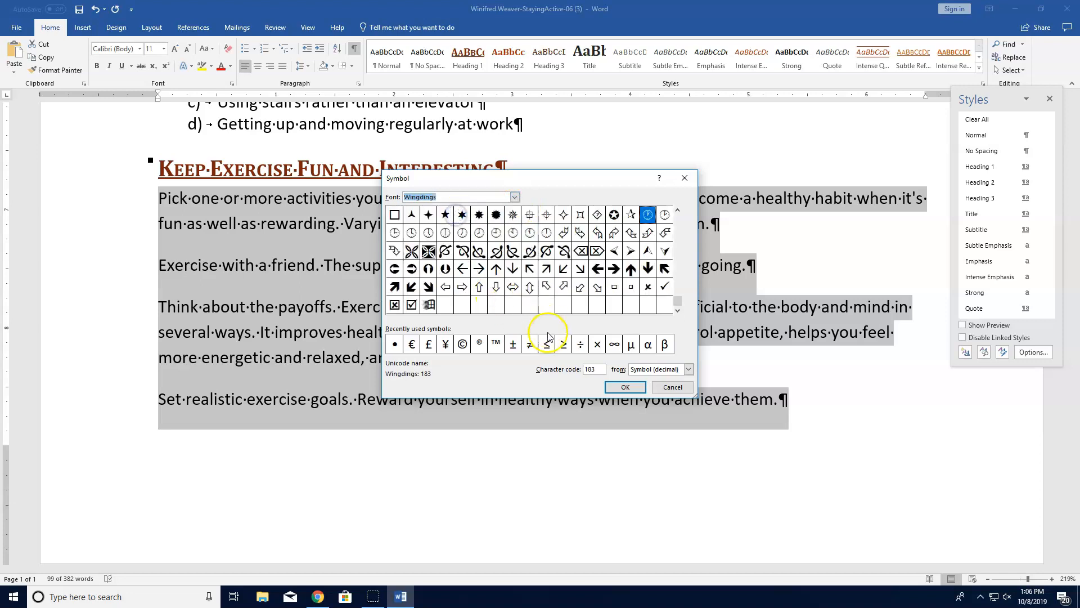
click(594, 369)
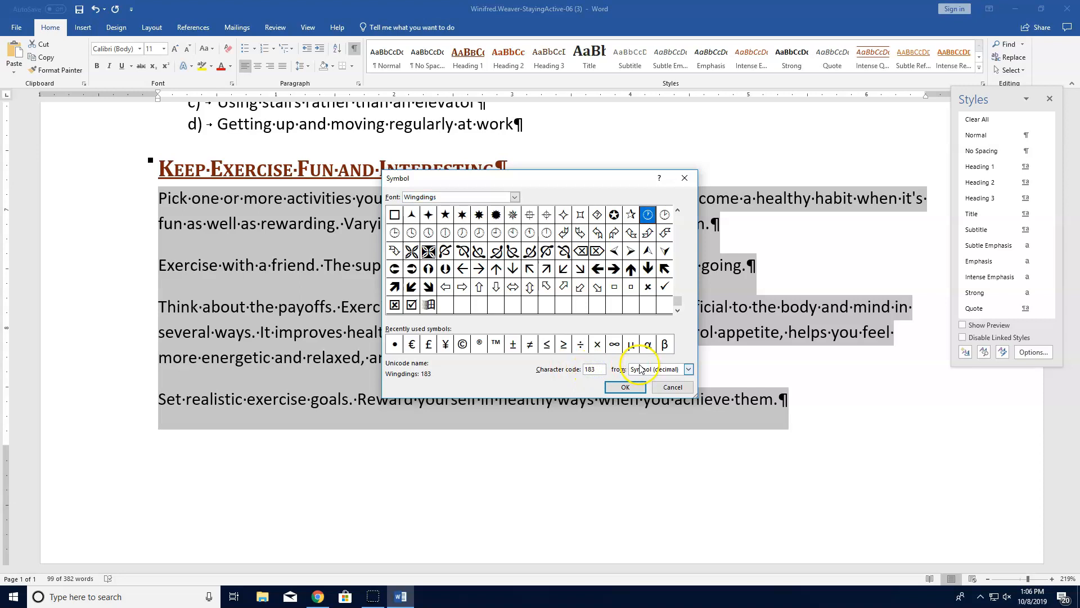
text(252)
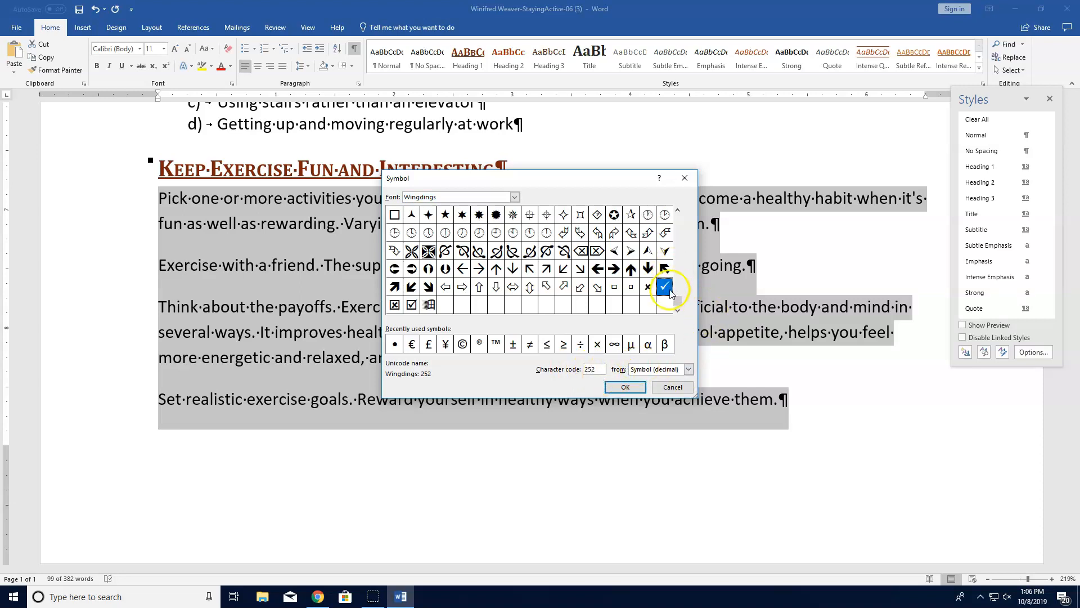
click(624, 387)
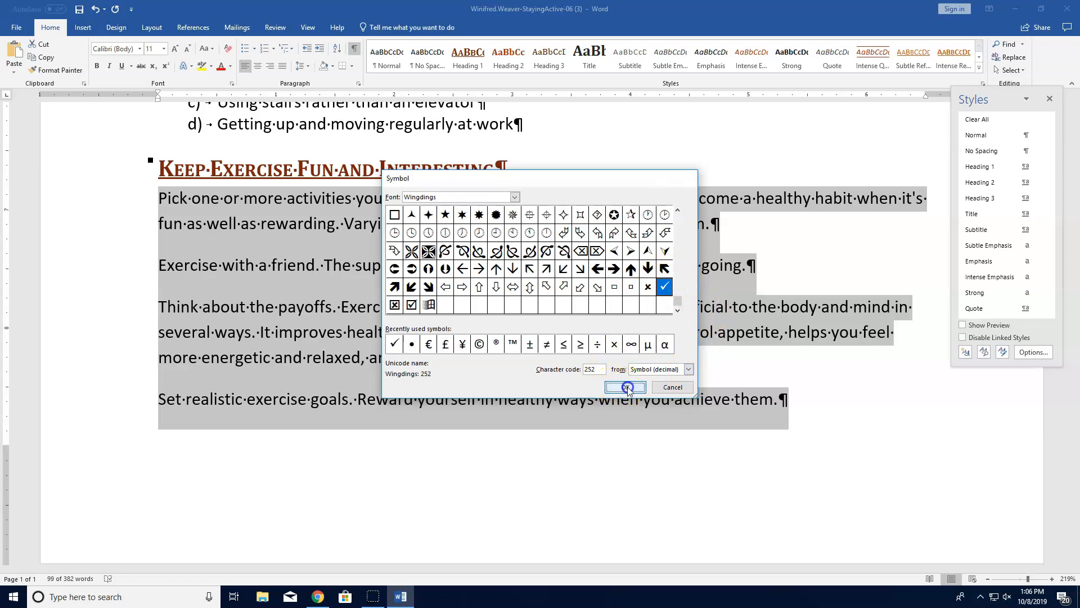
click(541, 374)
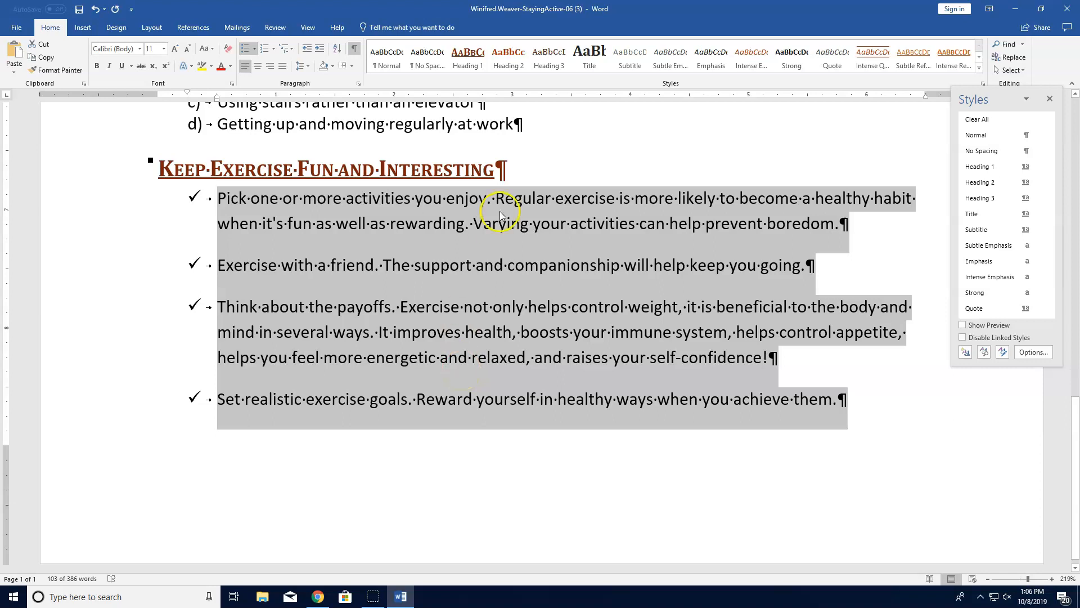
click(1050, 99)
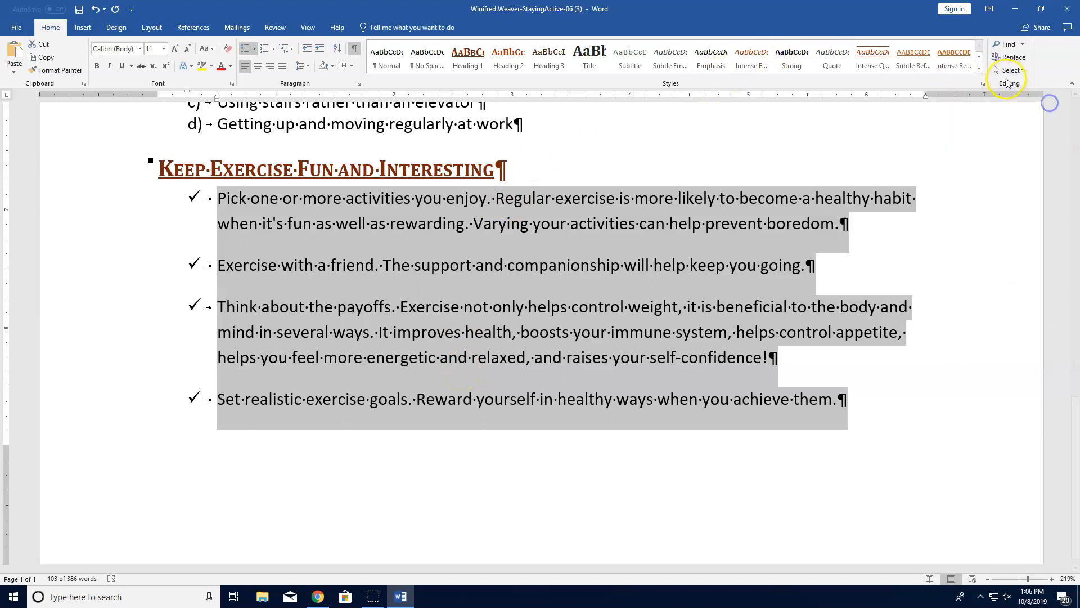
Create a new style from the selected check-mark paragraphs, named bULLET lIST, with Paragraph as its style type
click(979, 69)
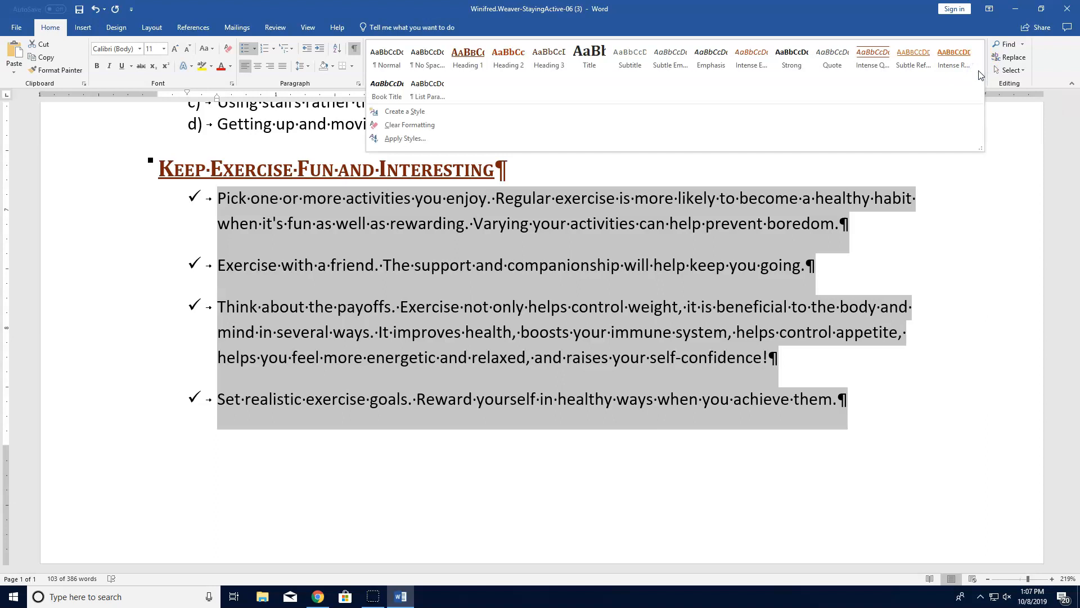
click(424, 110)
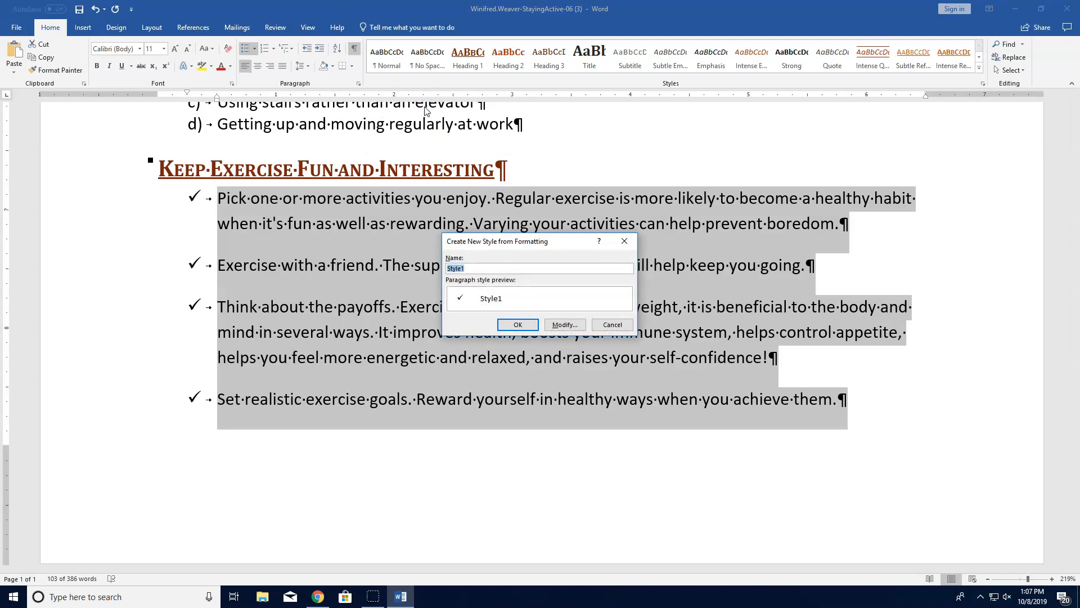
click(567, 324)
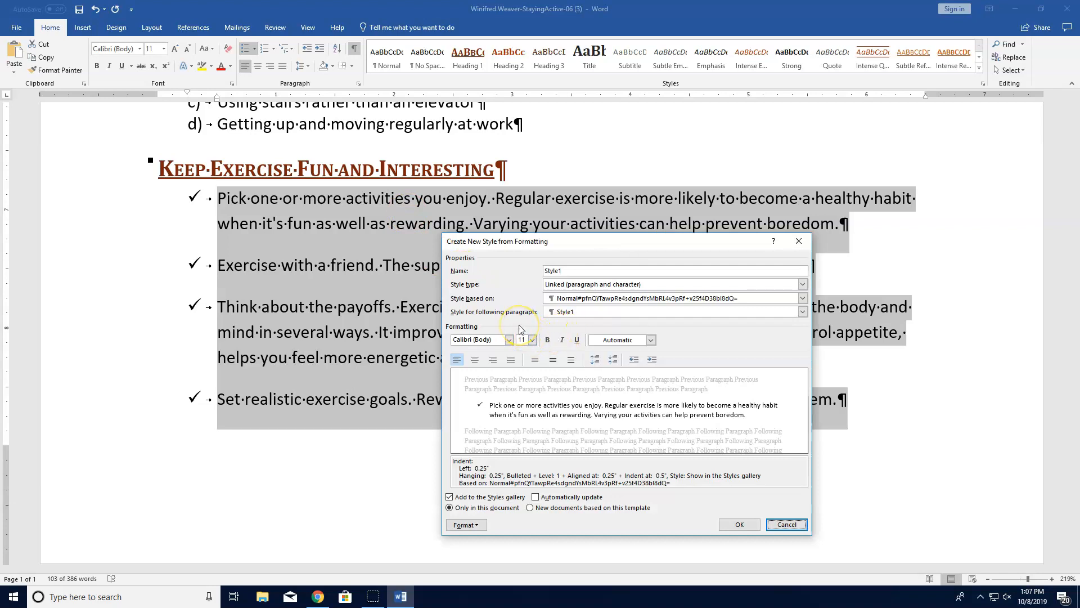
drag(577, 269, 534, 274)
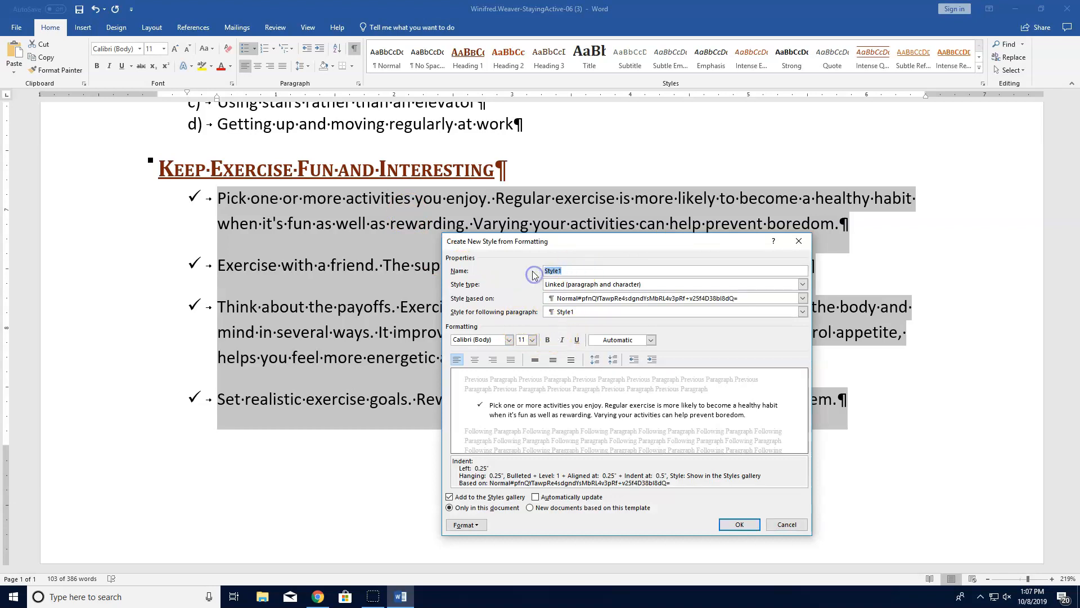
text(bULLET lIST)
click(803, 285)
click(793, 294)
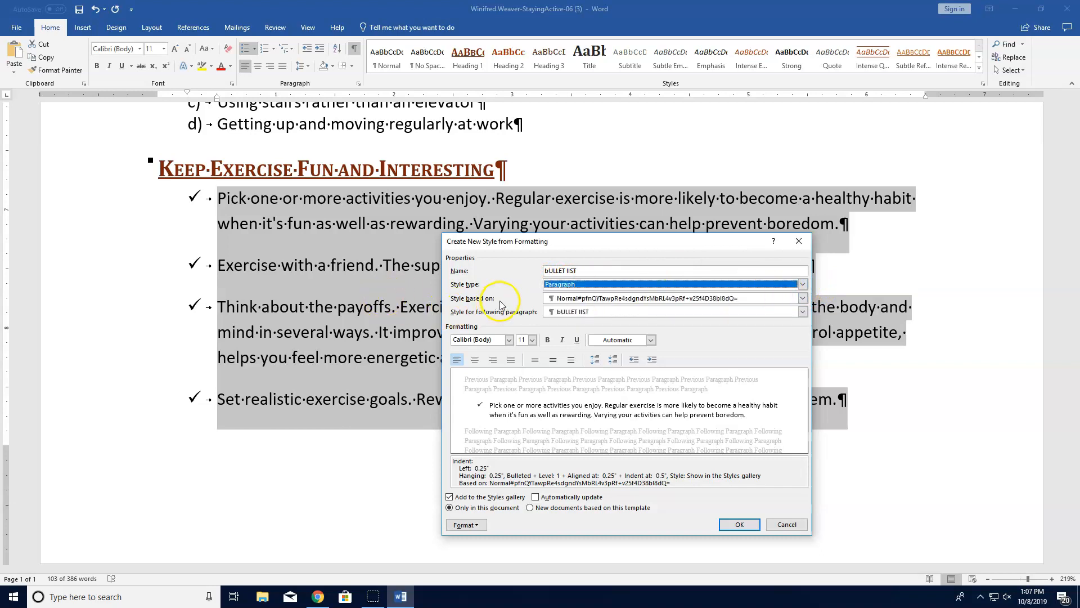
Base the new style on List Paragraph
click(802, 299)
click(799, 319)
drag(804, 322, 805, 332)
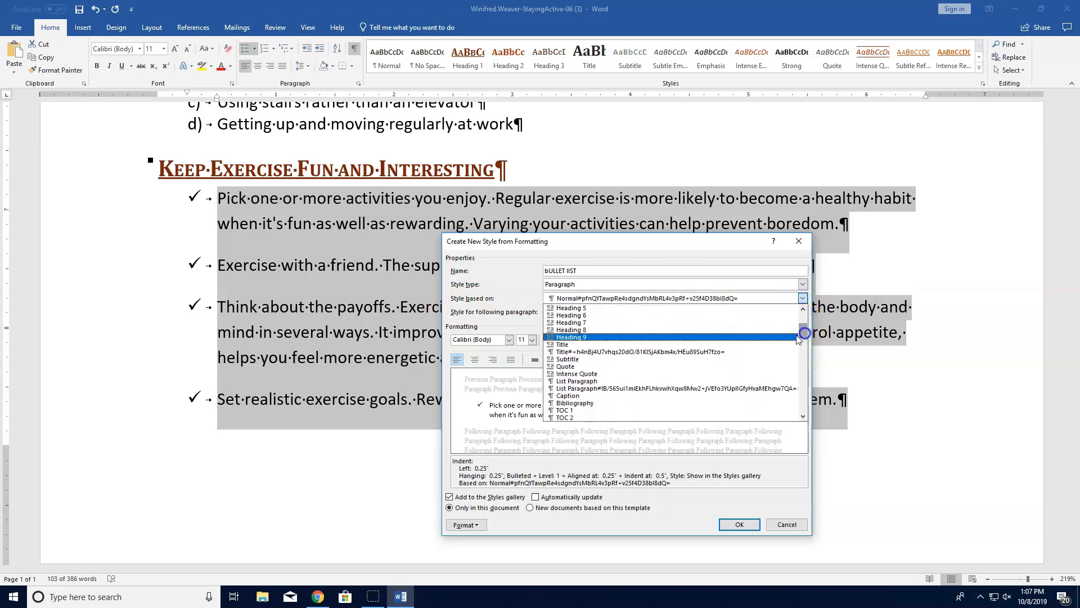
click(593, 381)
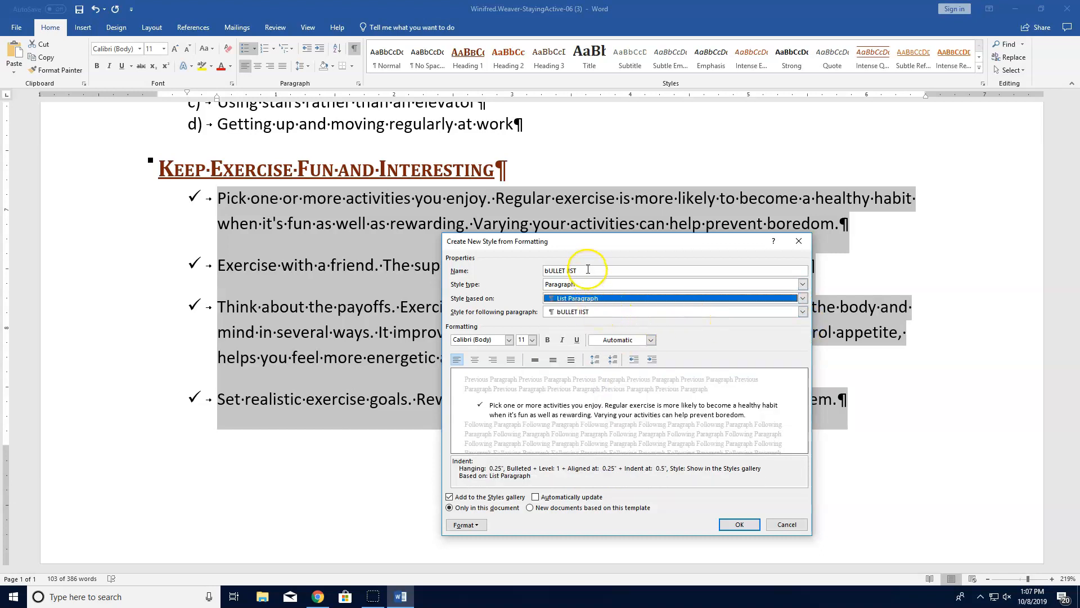
Correct the new style's name to Bullet List and choose Bullet List as the style for the following paragraph
click(518, 274)
text(Bullet List)
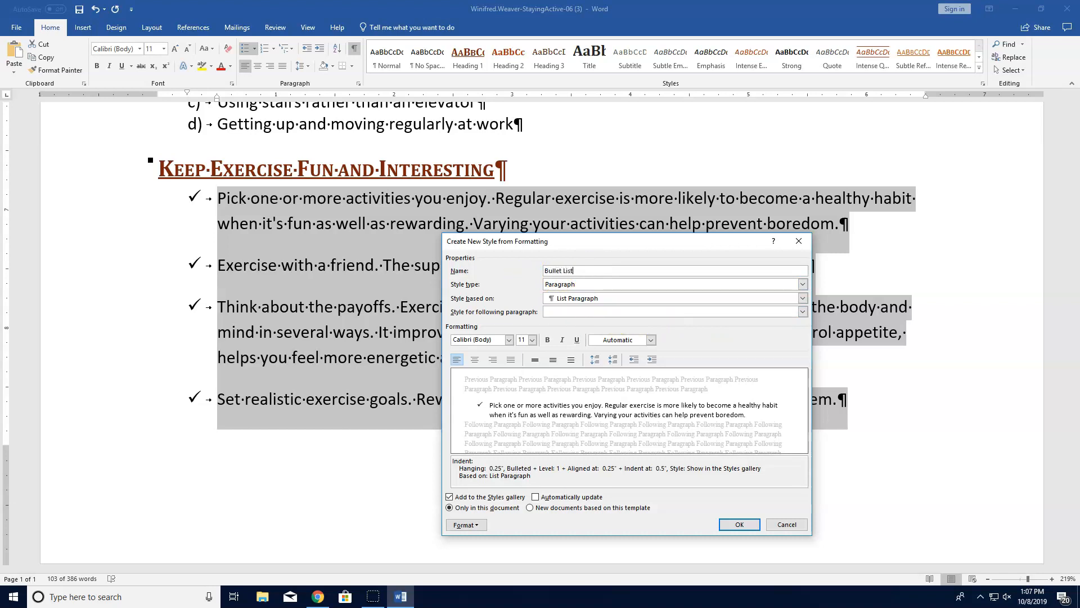
click(639, 311)
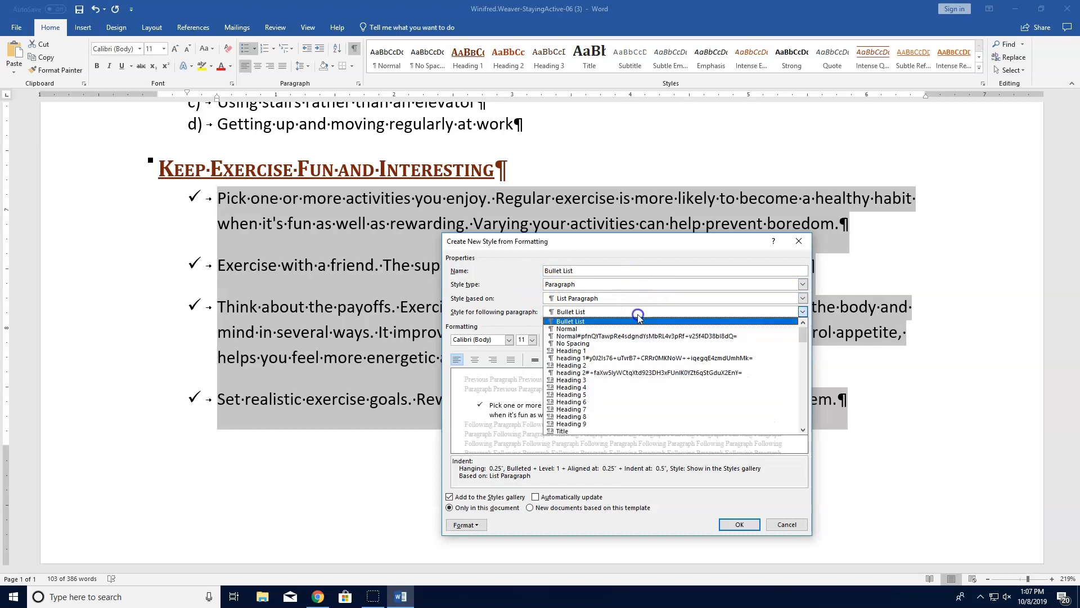
click(638, 311)
click(606, 317)
click(587, 313)
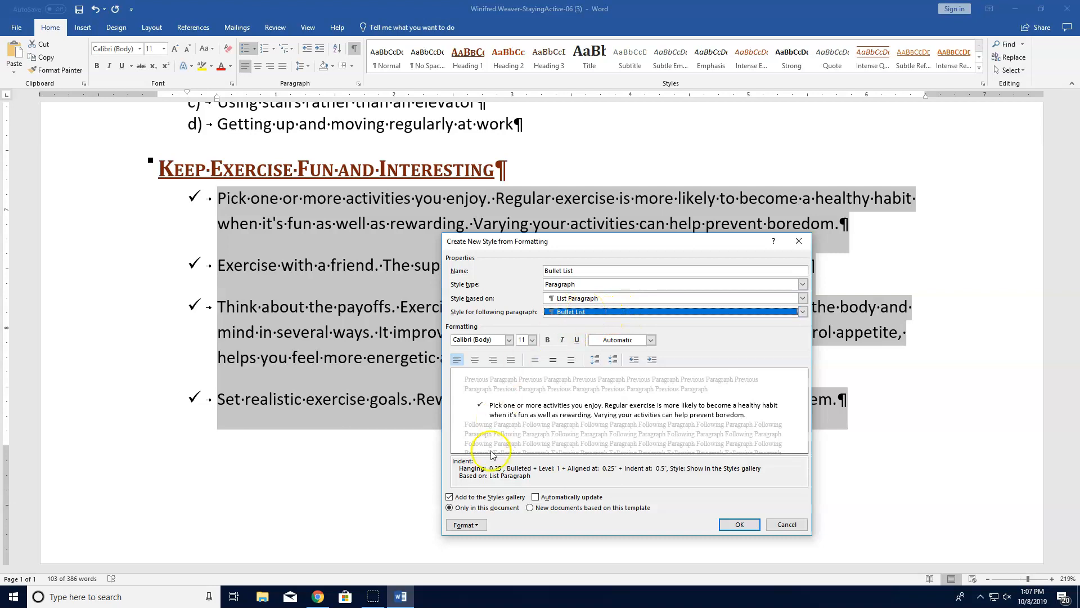
Set the Bullet List style's left indent to 0", allow space between paragraphs of the same style, and save the style
click(478, 525)
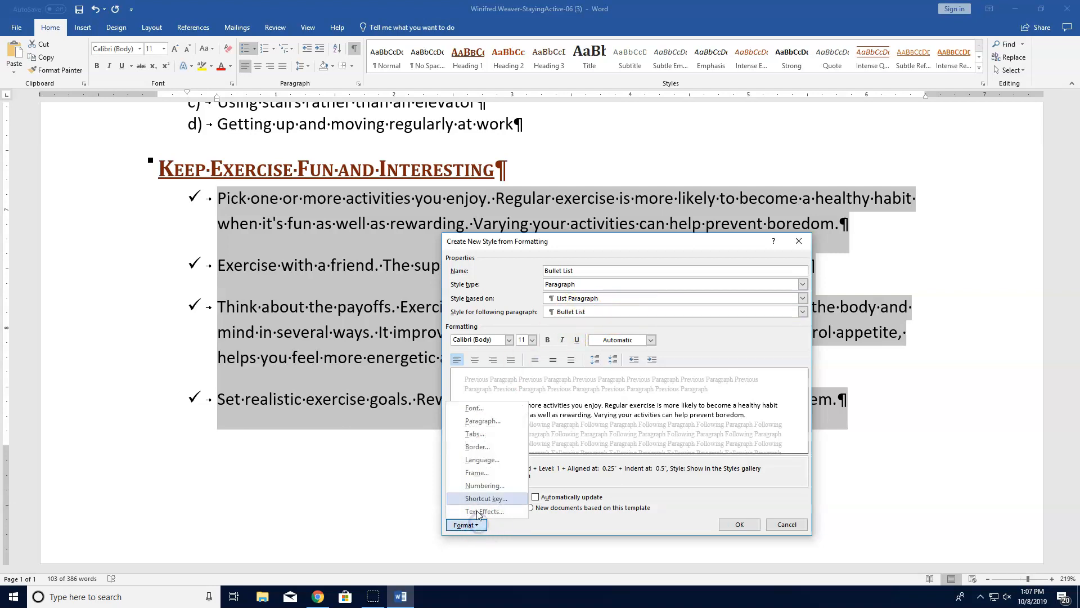
click(482, 422)
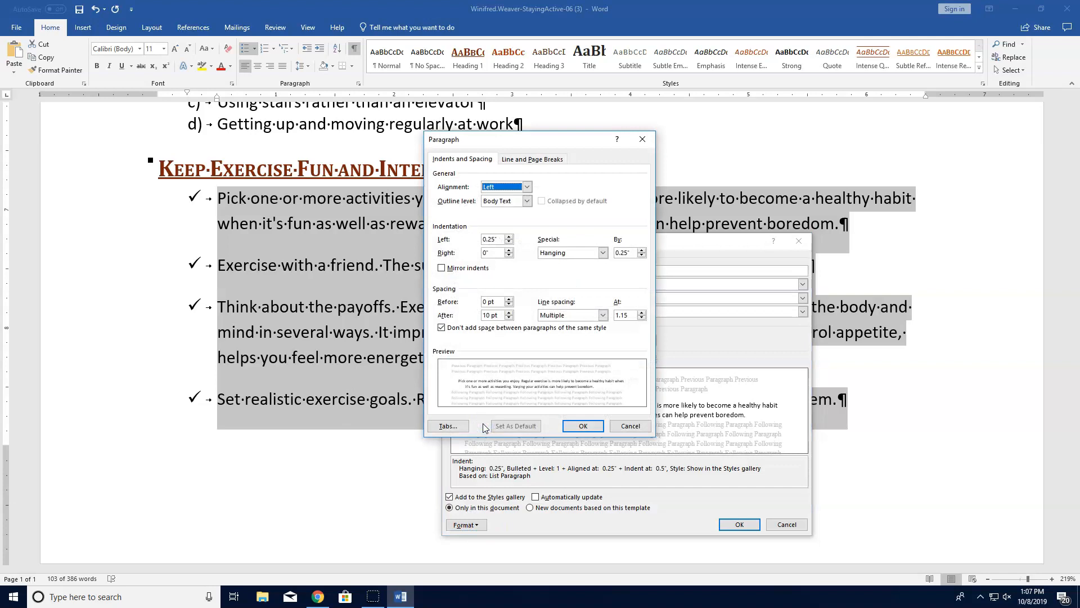
click(509, 238)
click(509, 242)
click(509, 242)
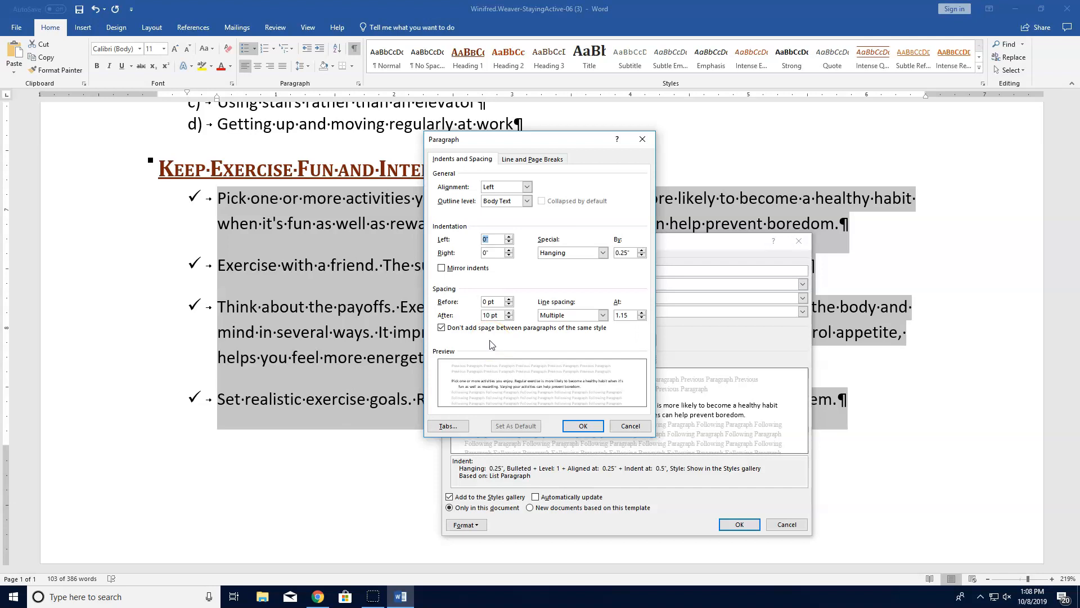
click(442, 328)
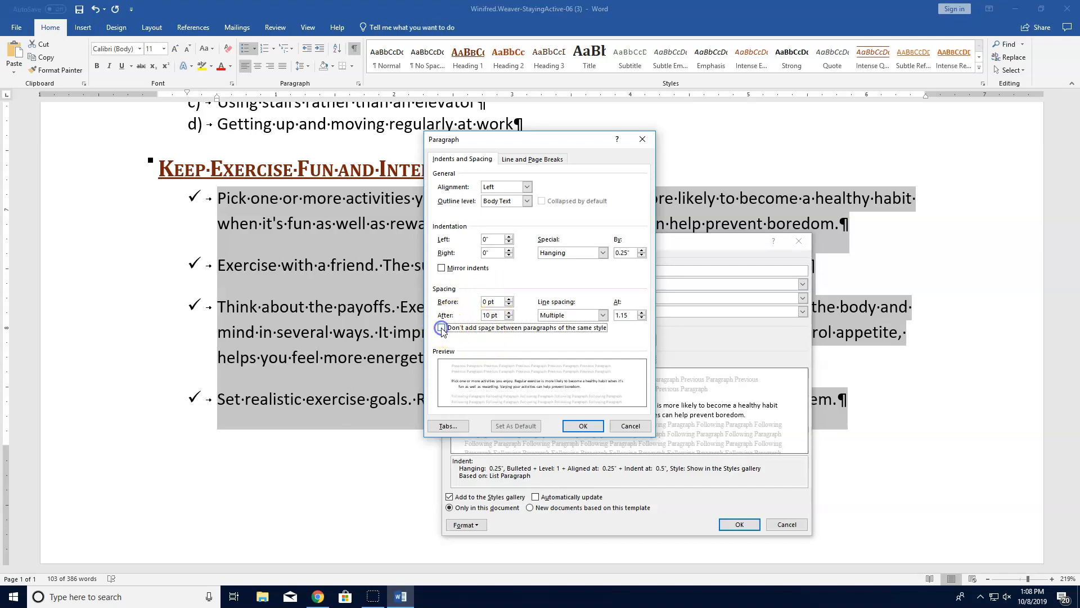
click(582, 427)
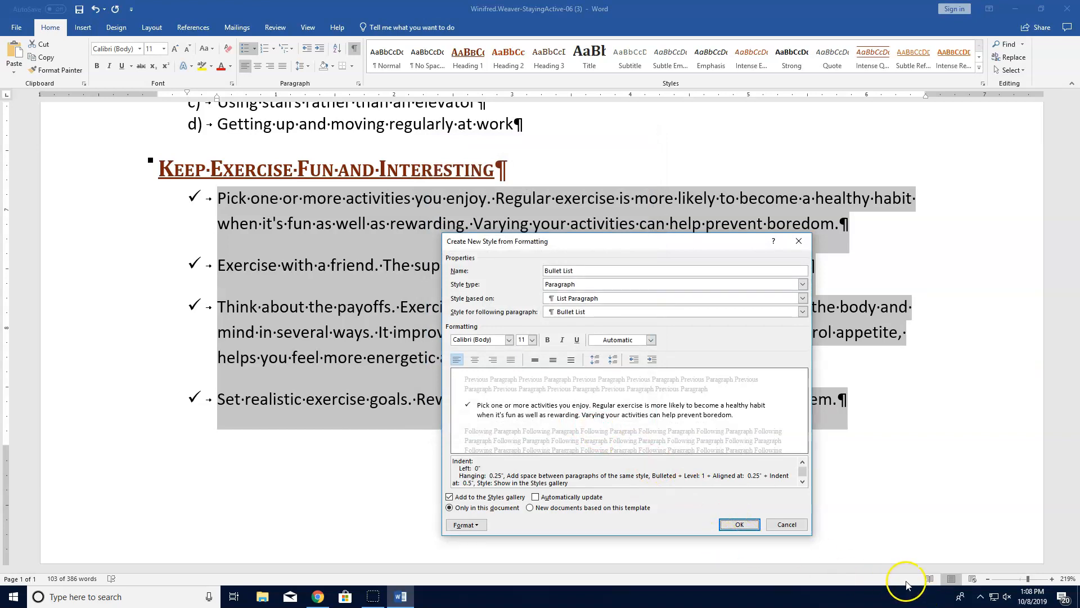
click(735, 523)
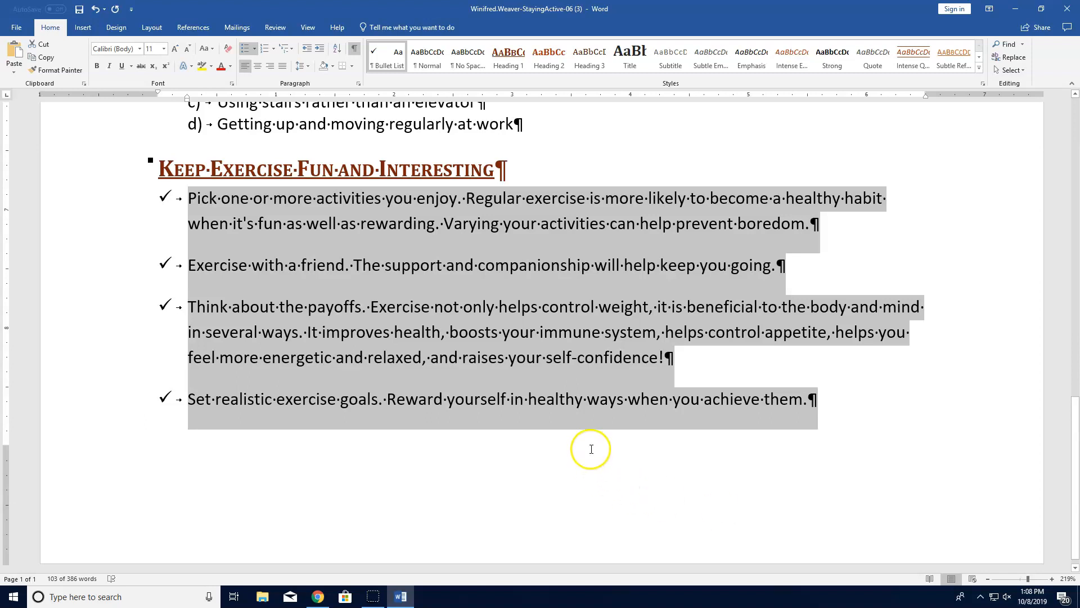
Set the introductory paragraph below the title to 10 pt and update the Normal style to match it
scroll(591, 441, up, 1)
scroll(589, 443, up, 15)
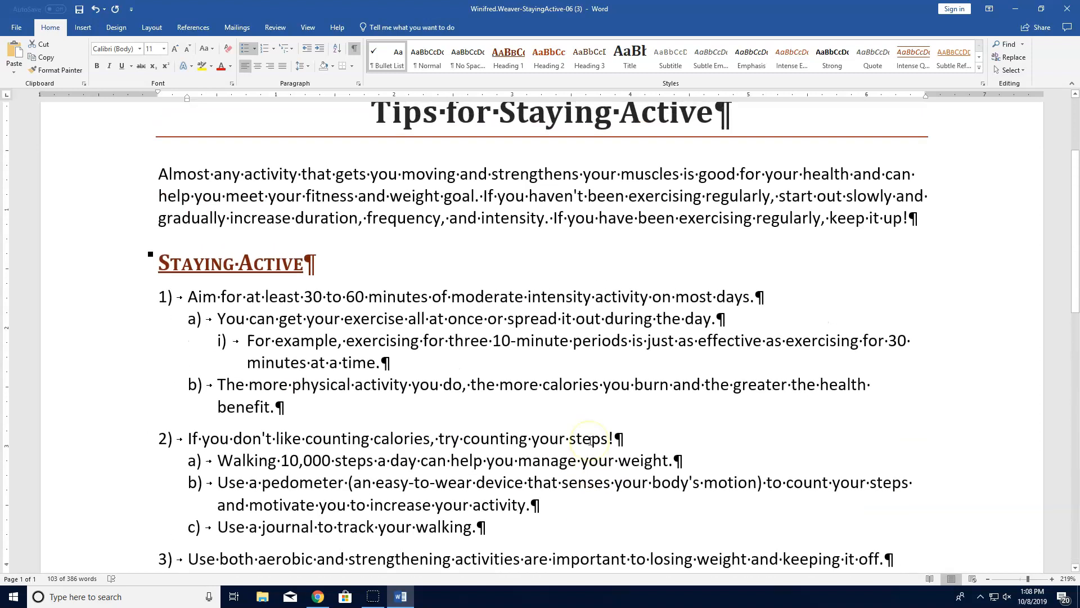
drag(159, 291, 919, 336)
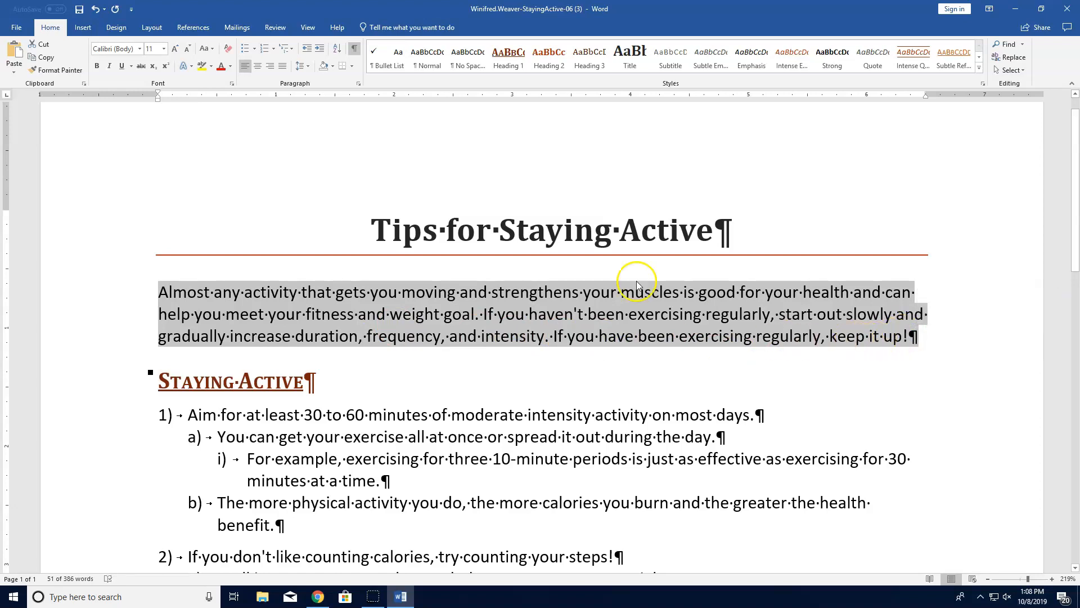
click(164, 50)
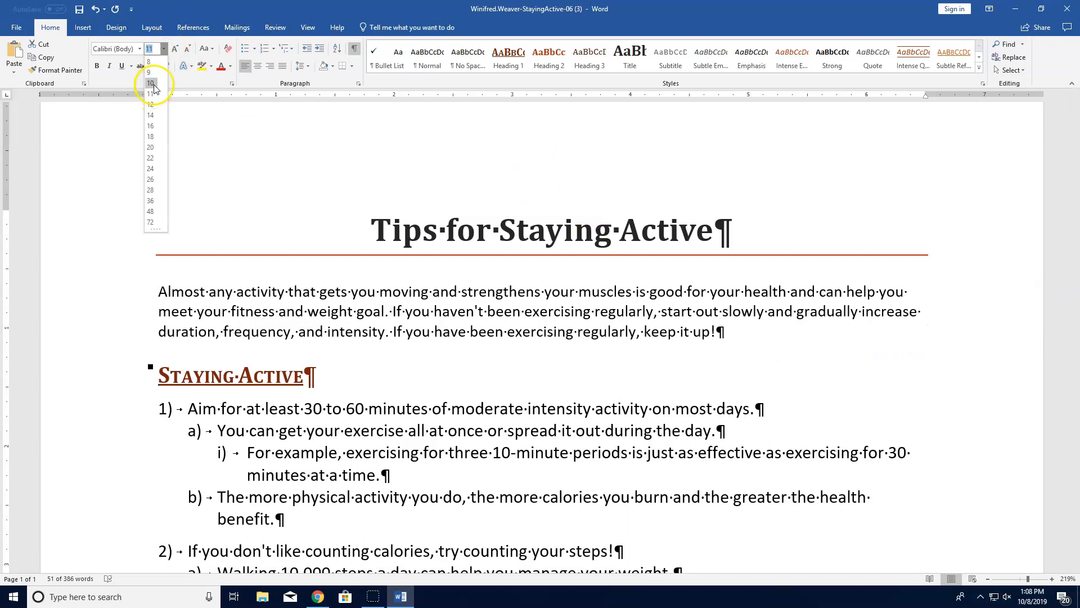
click(151, 83)
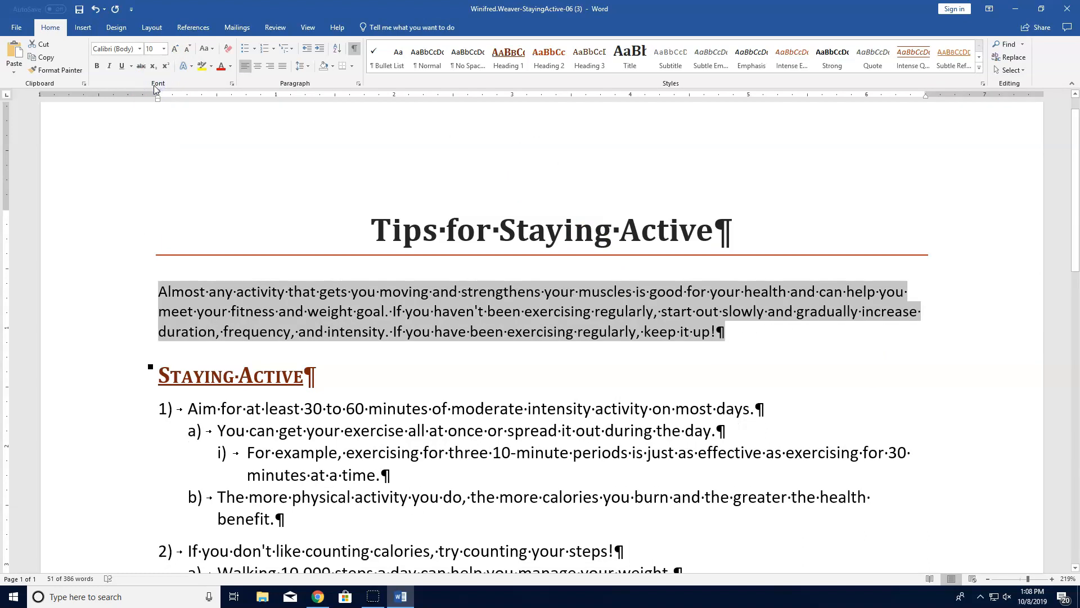
click(434, 58)
right_click(434, 58)
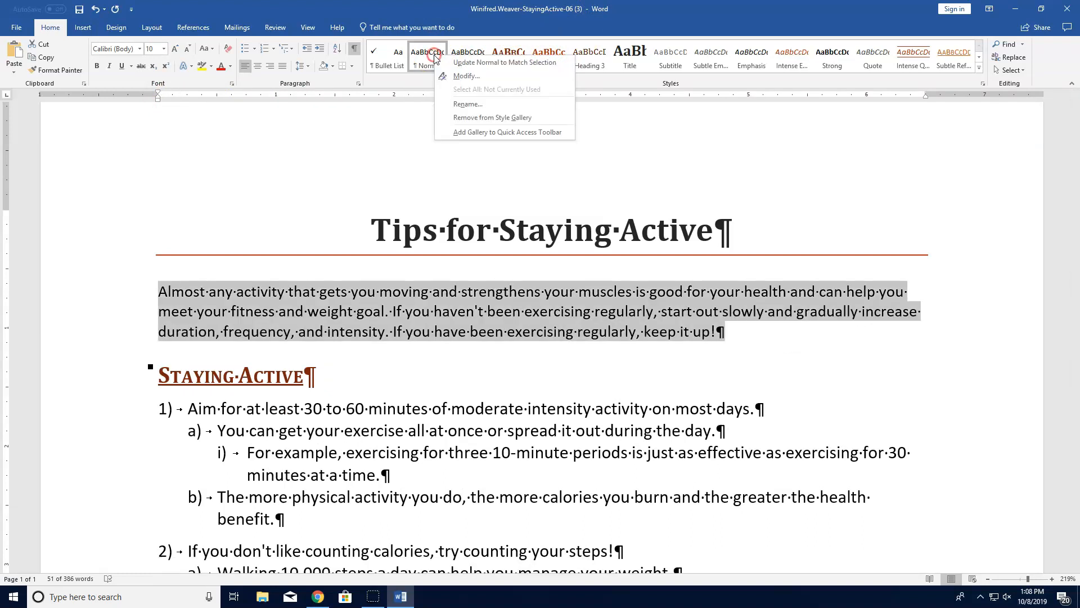
click(487, 63)
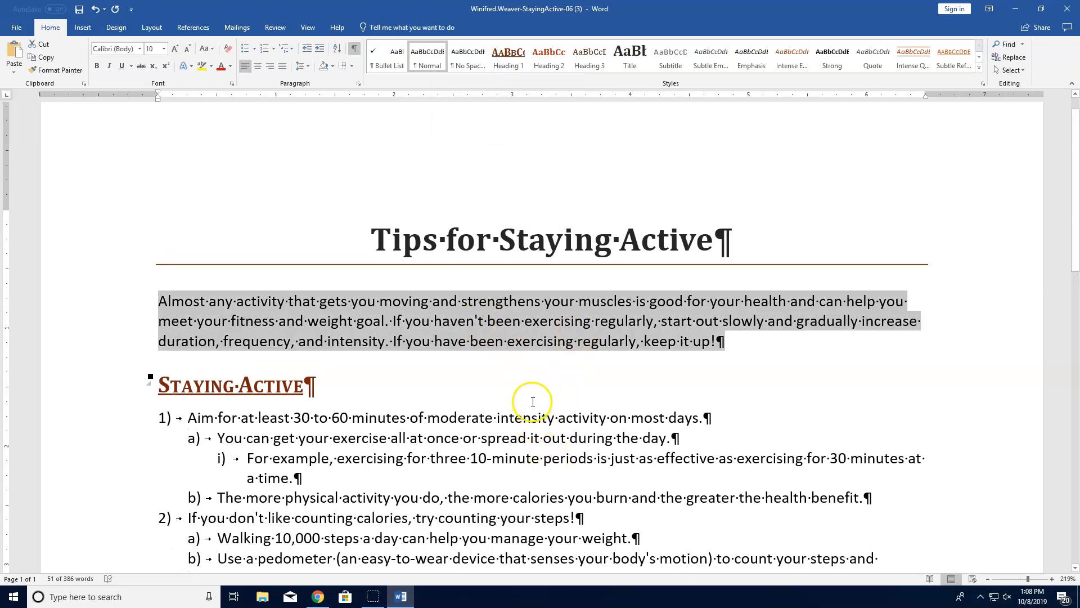
click(493, 458)
scroll(492, 453, down, 7)
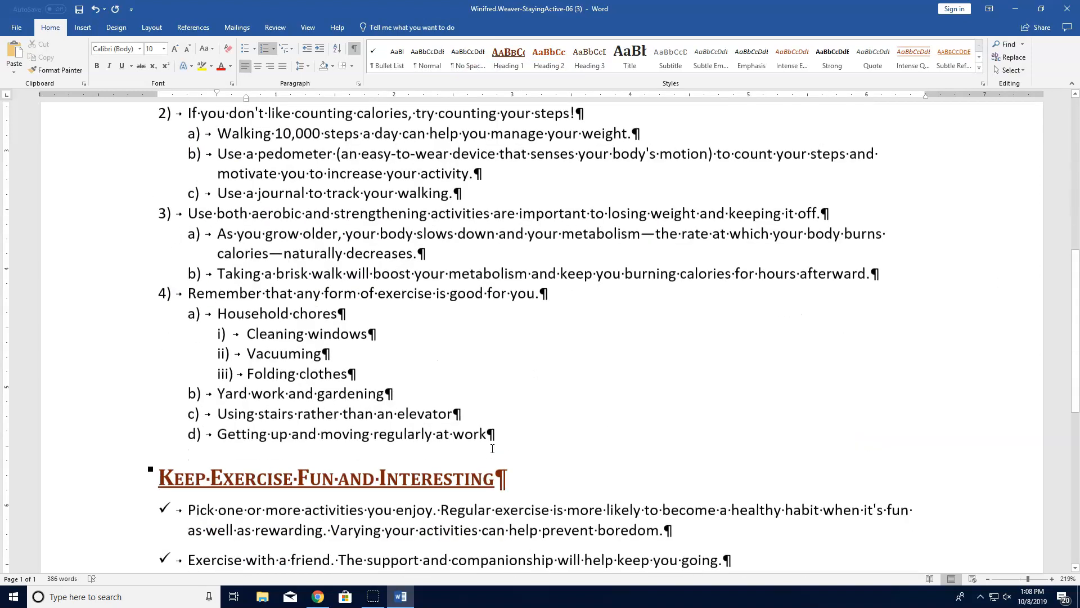
Increase the paragraph spacing before the Tips for Staying Active title and update the Title style to match the selection
scroll(493, 449, up, 8)
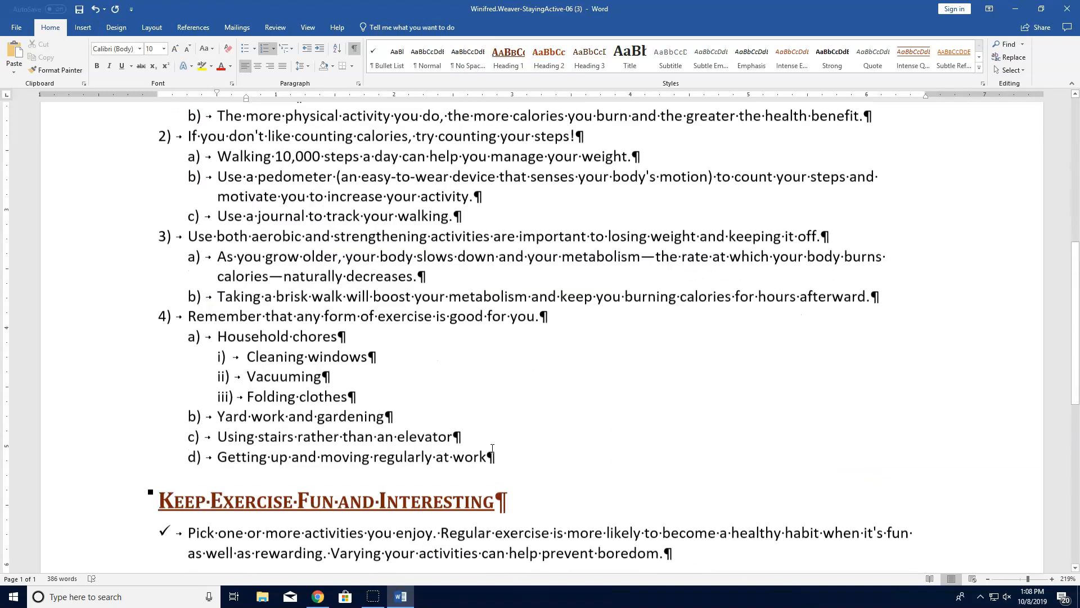
drag(373, 268, 757, 272)
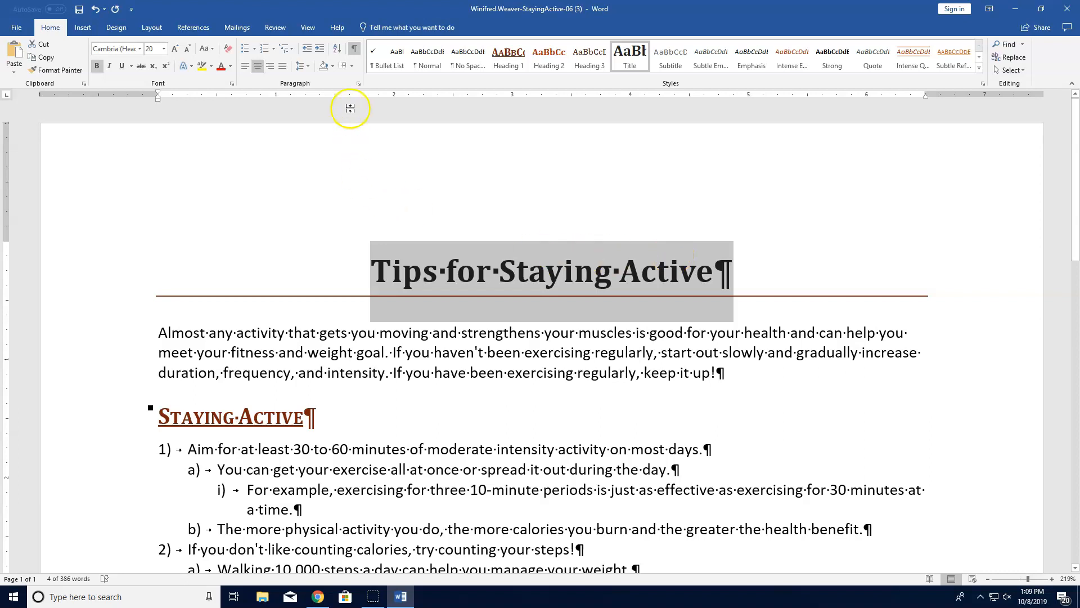
click(358, 84)
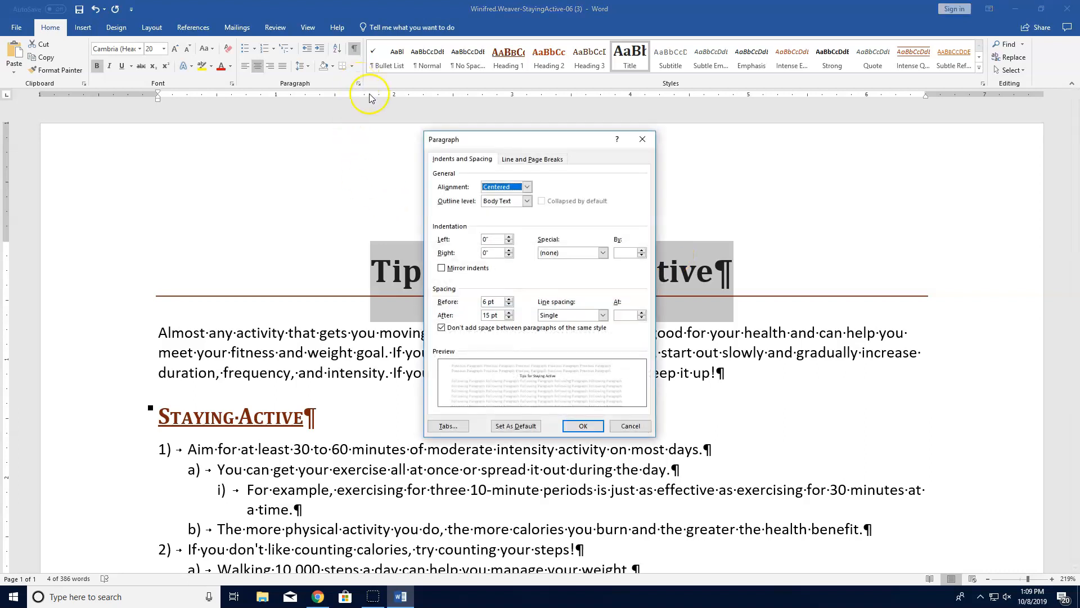
click(509, 300)
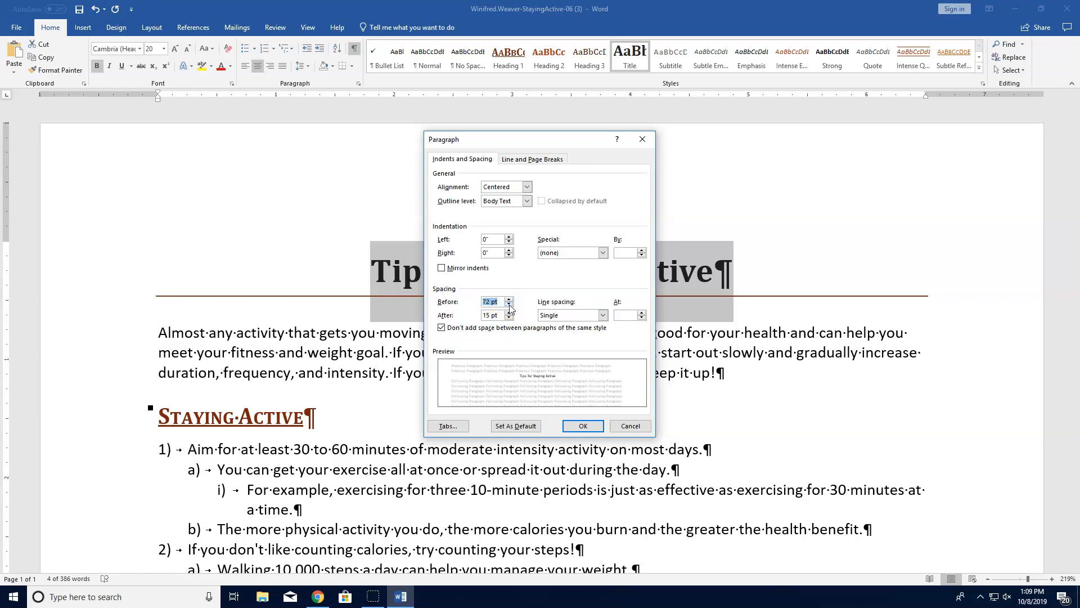
click(509, 305)
click(567, 423)
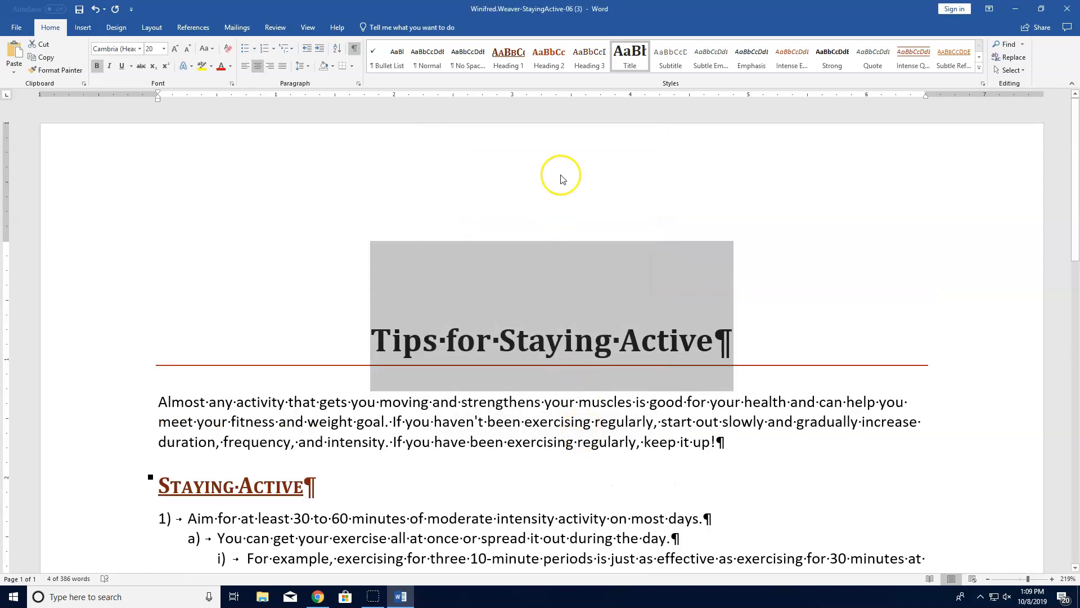
right_click(623, 58)
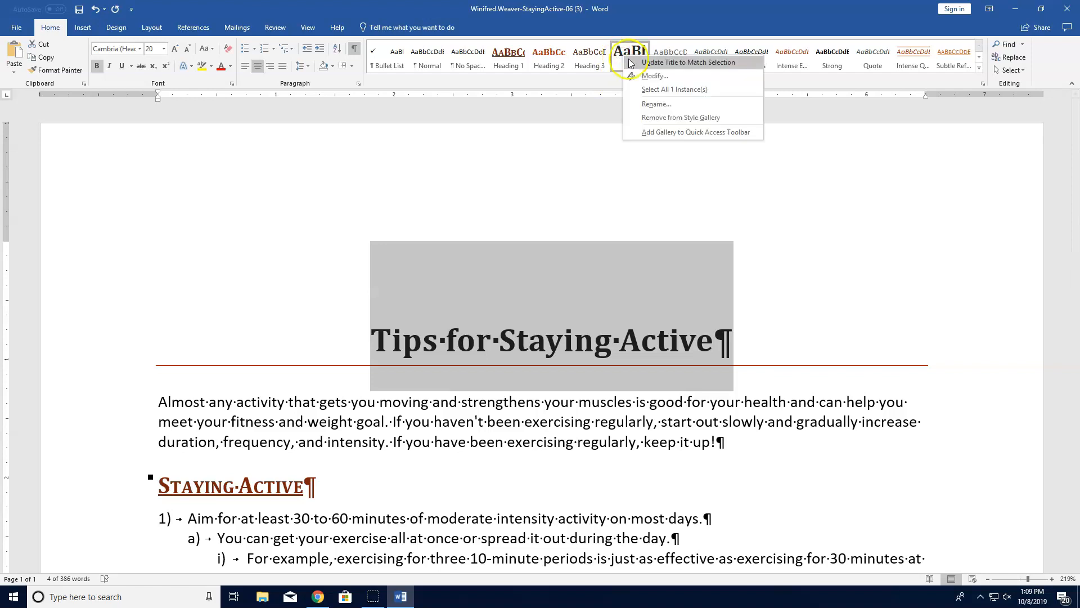
click(655, 65)
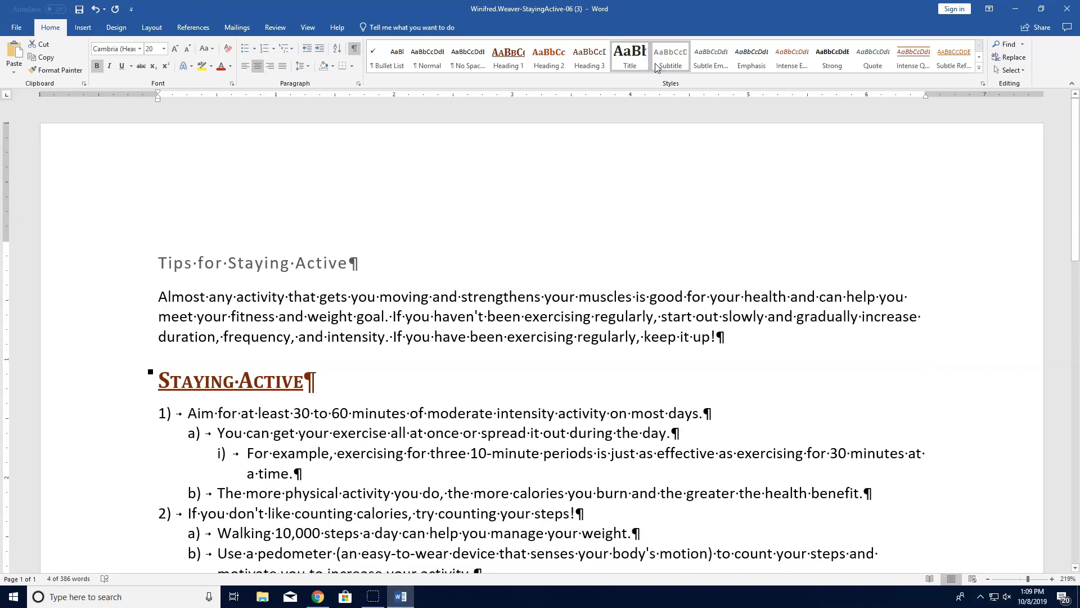
Undo the last change, reselect the title and try the Subtitle style on it
key(ctrl+z)
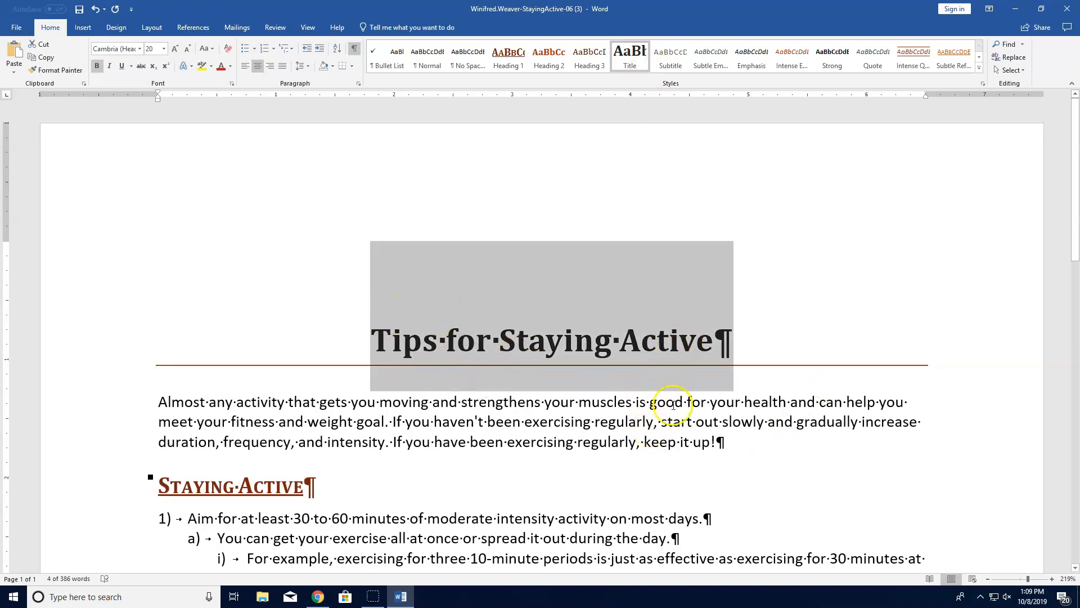
click(412, 308)
drag(414, 328, 745, 345)
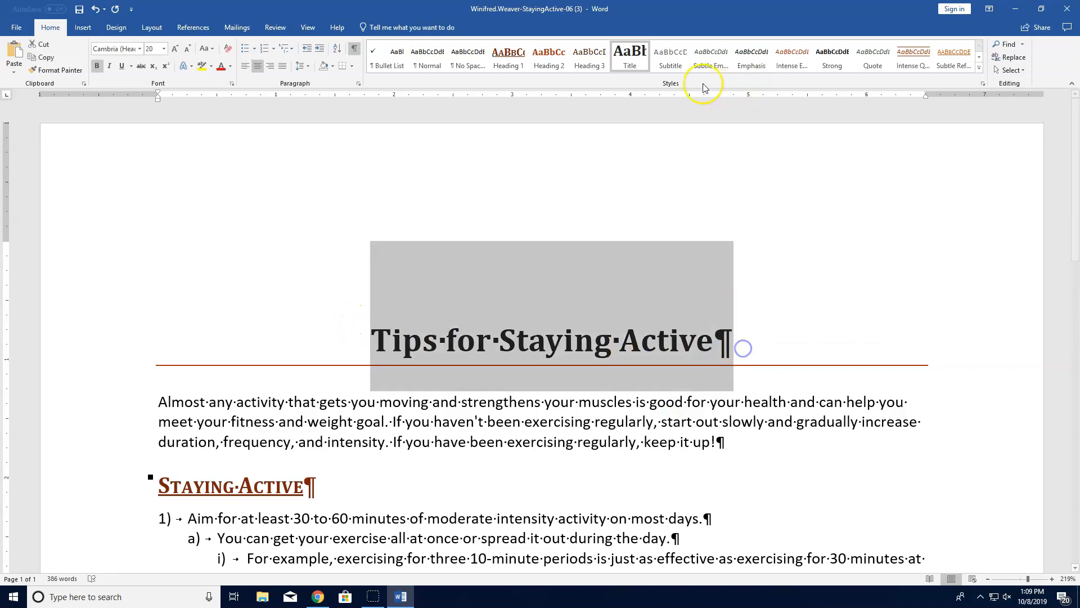
click(670, 57)
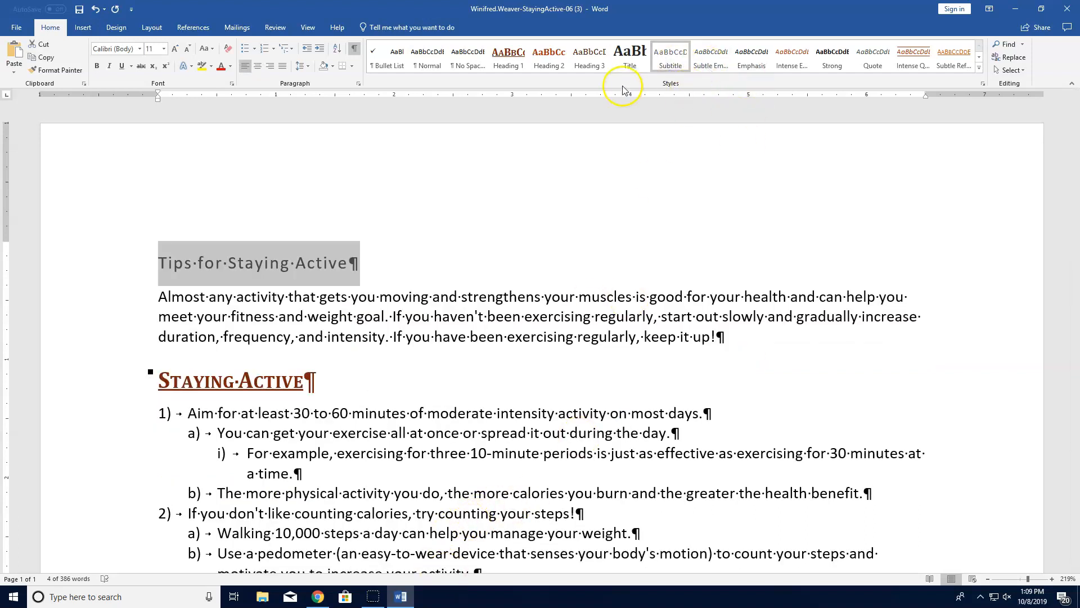
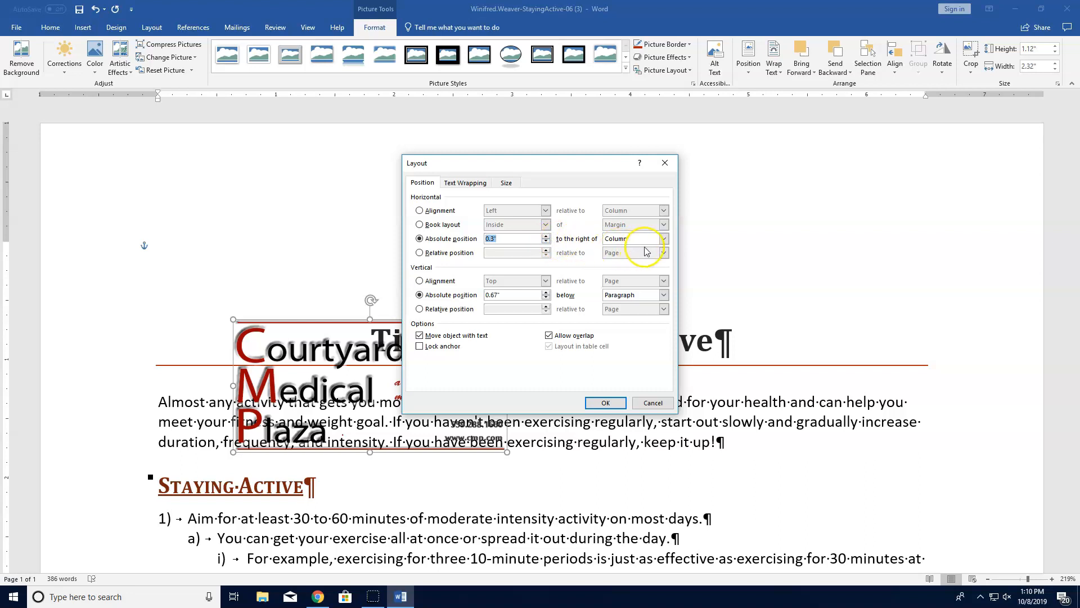
Position the logo horizontally relative to the page and vertically at an absolute 0.3" below the page, and apply the layout
click(664, 238)
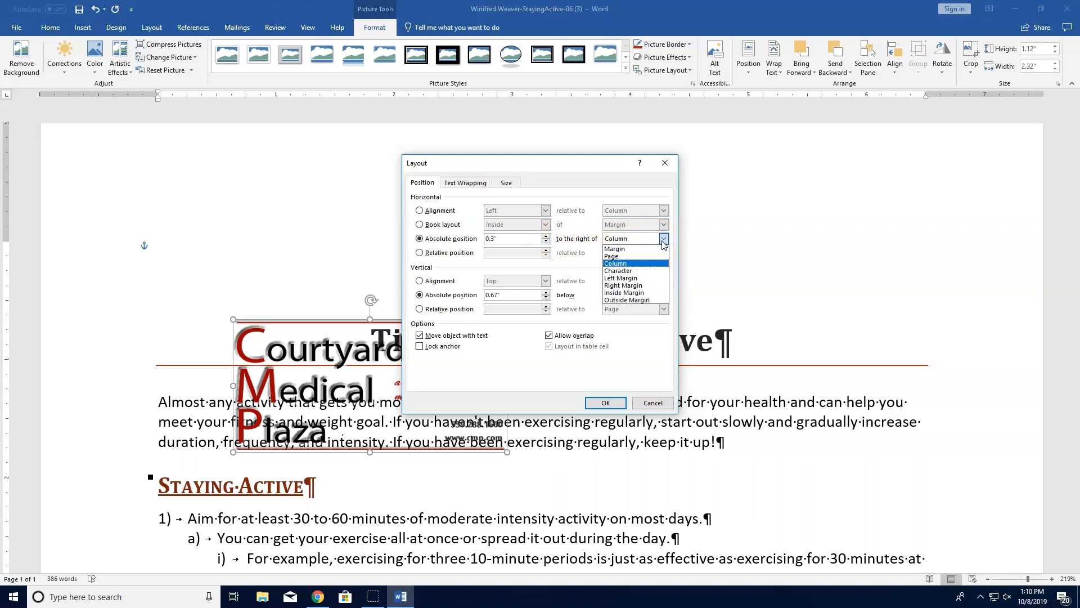
click(612, 256)
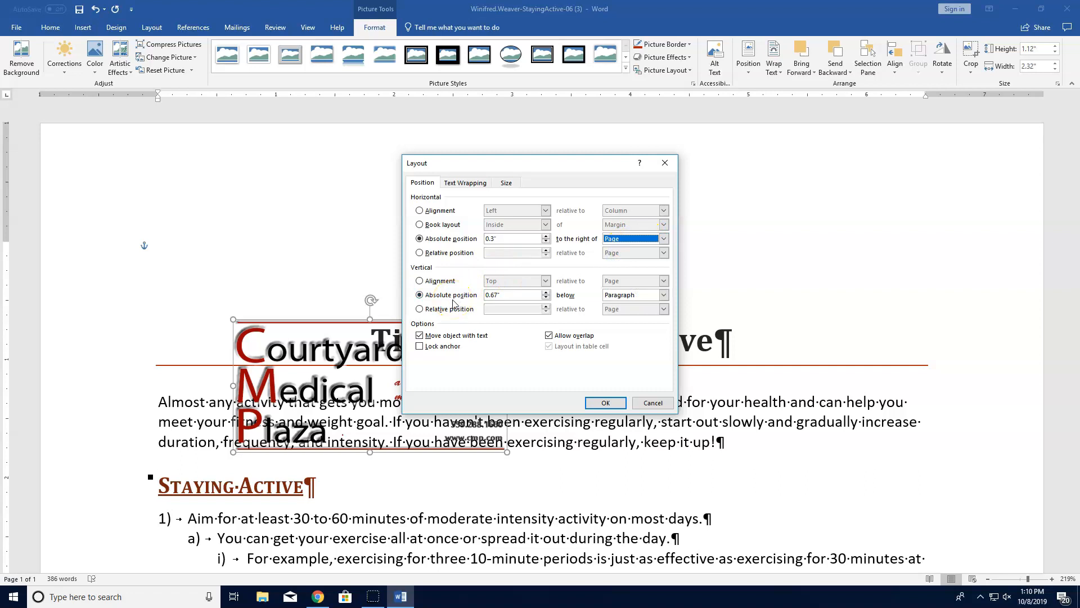
click(546, 298)
click(546, 298)
click(546, 298)
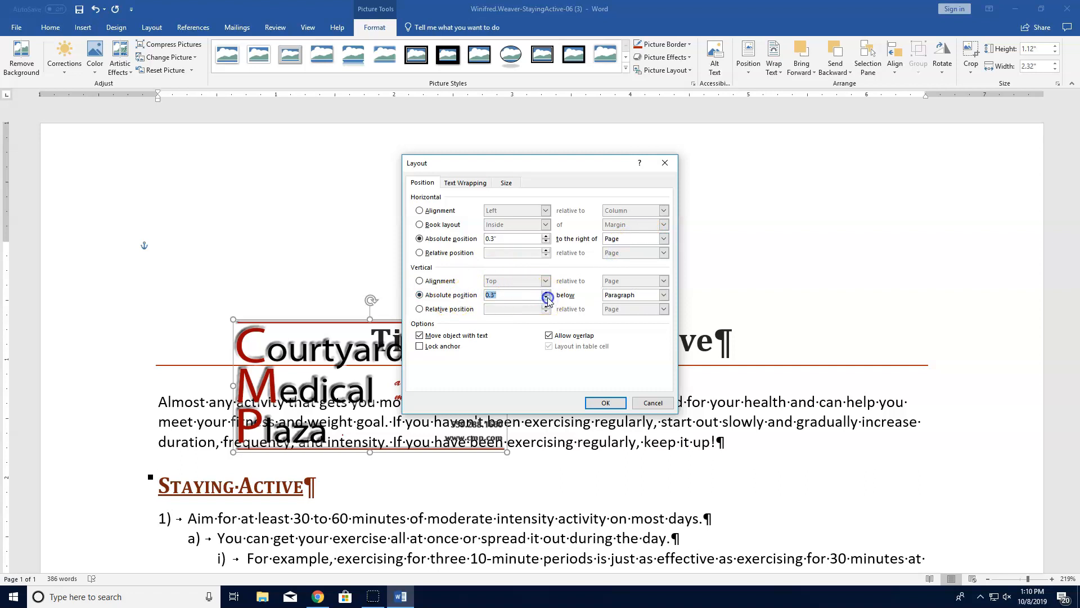
click(665, 297)
click(643, 312)
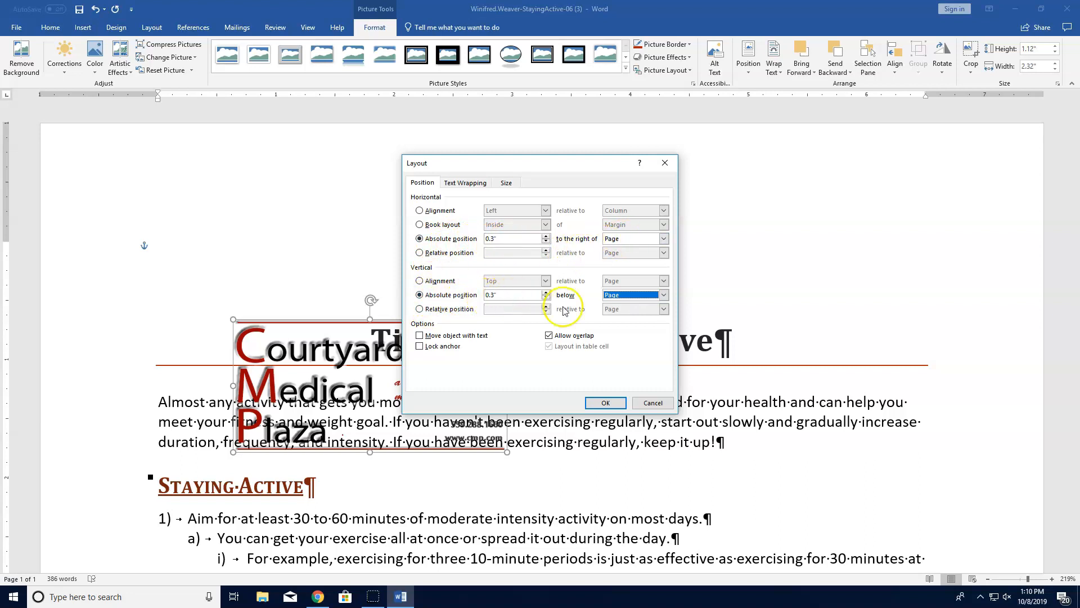
click(604, 404)
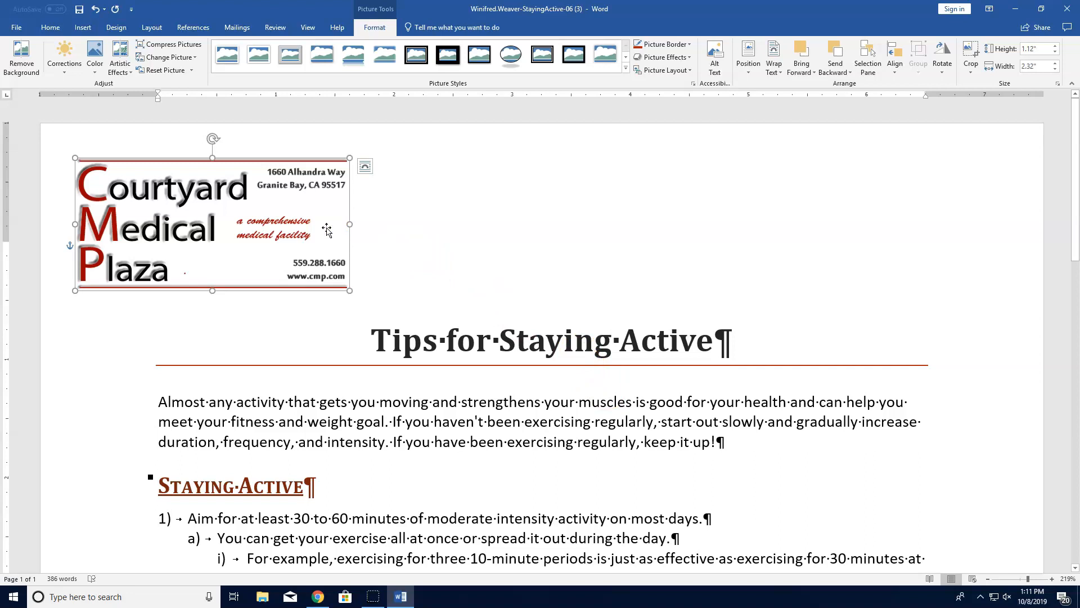
Save the selected logo to the Quick Parts gallery as a building block named "CMP logo" with the description "Insert CMP logo"
click(80, 28)
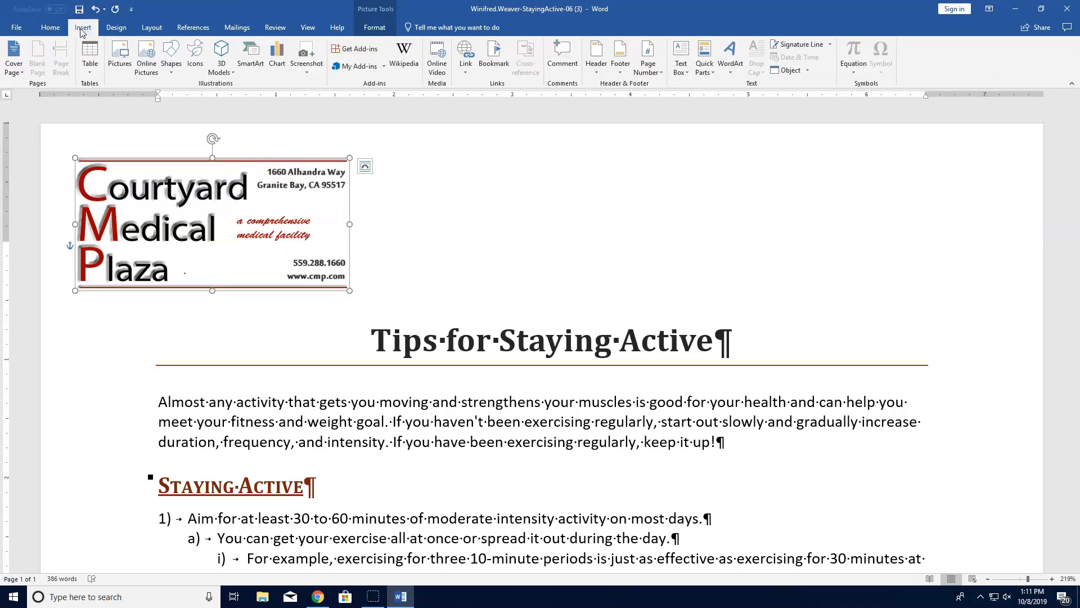
click(707, 68)
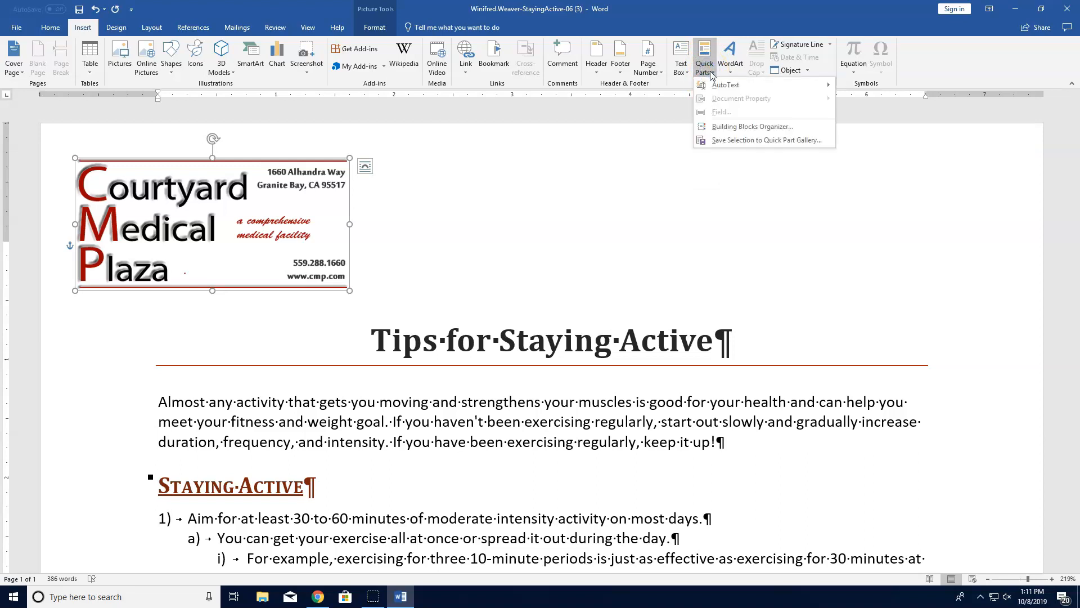
click(755, 142)
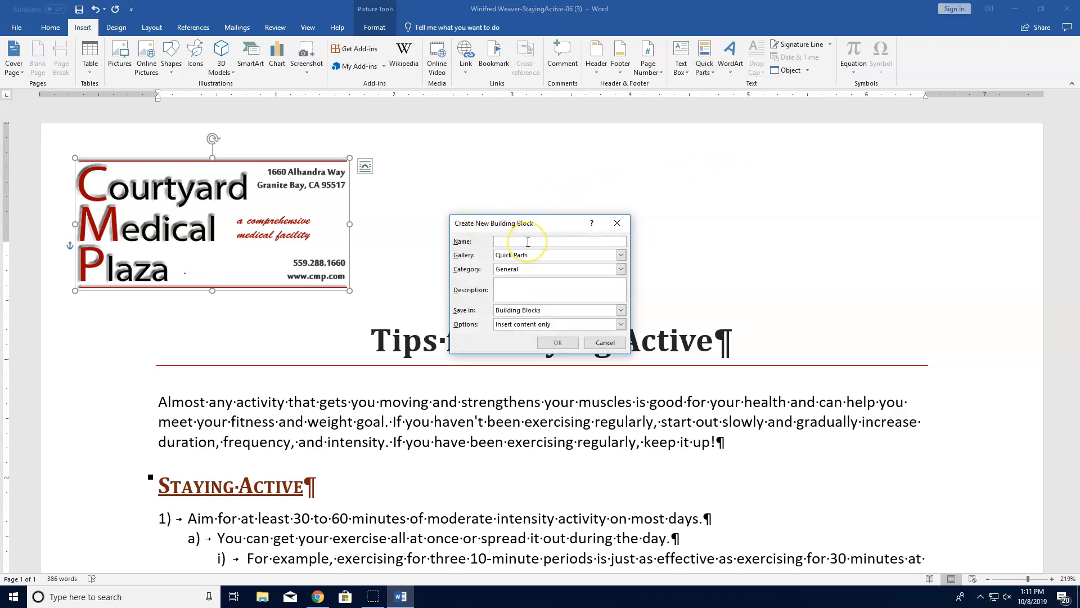
text(CMP logo)
click(535, 256)
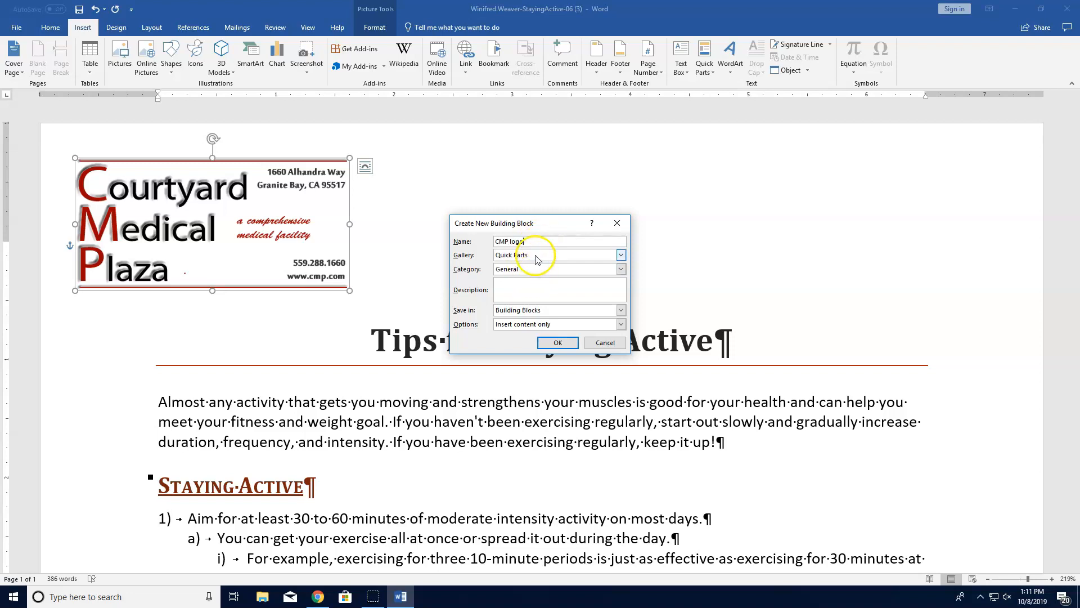
click(520, 283)
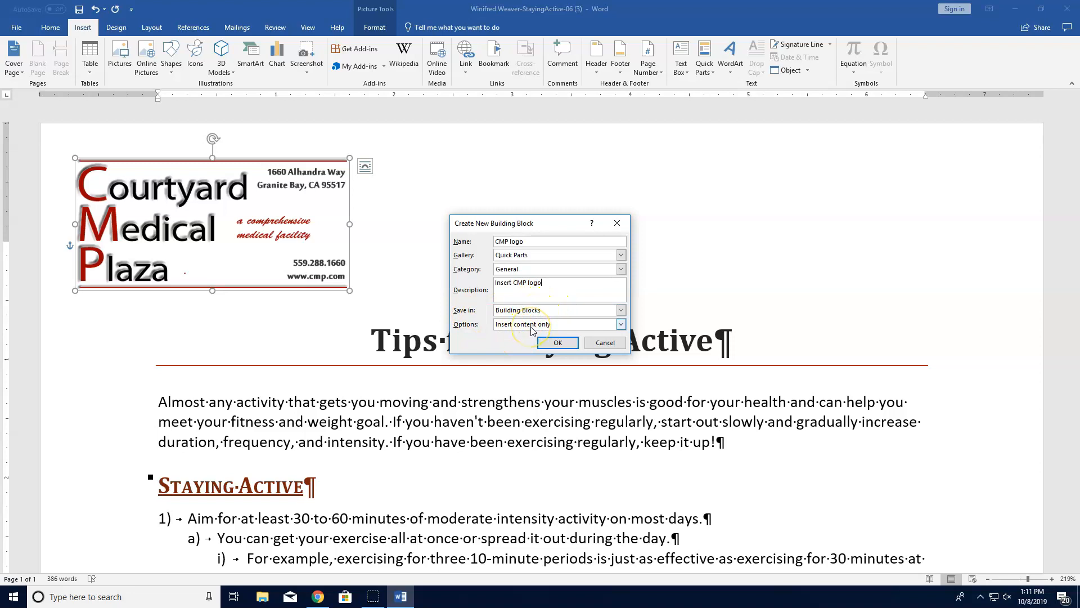
click(559, 345)
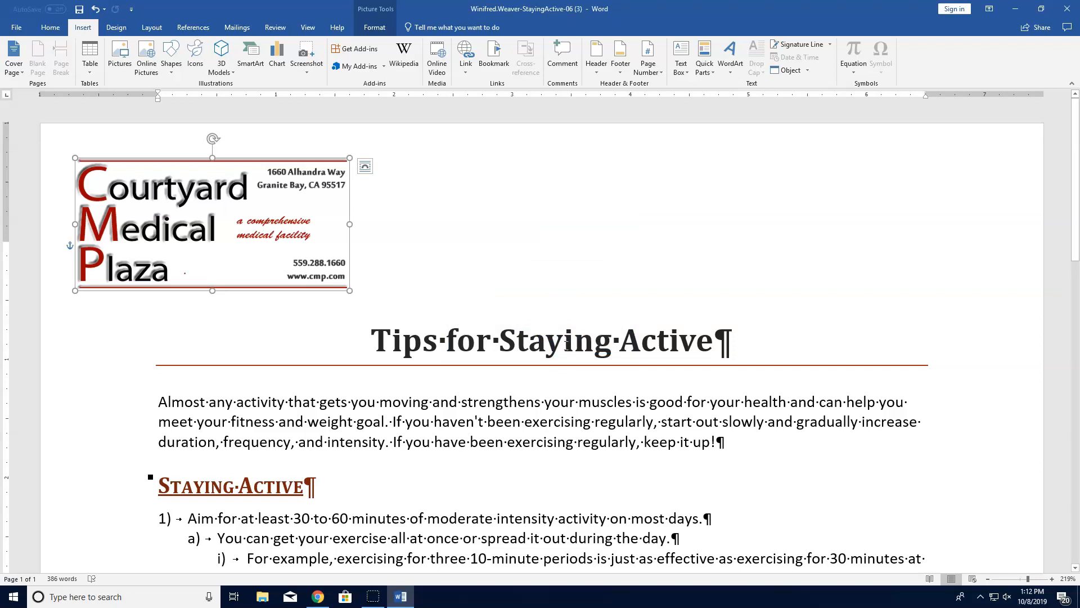
Open the page footer for editing and enter "Last modified: " at its right tab stop
scroll(526, 275, down, 15)
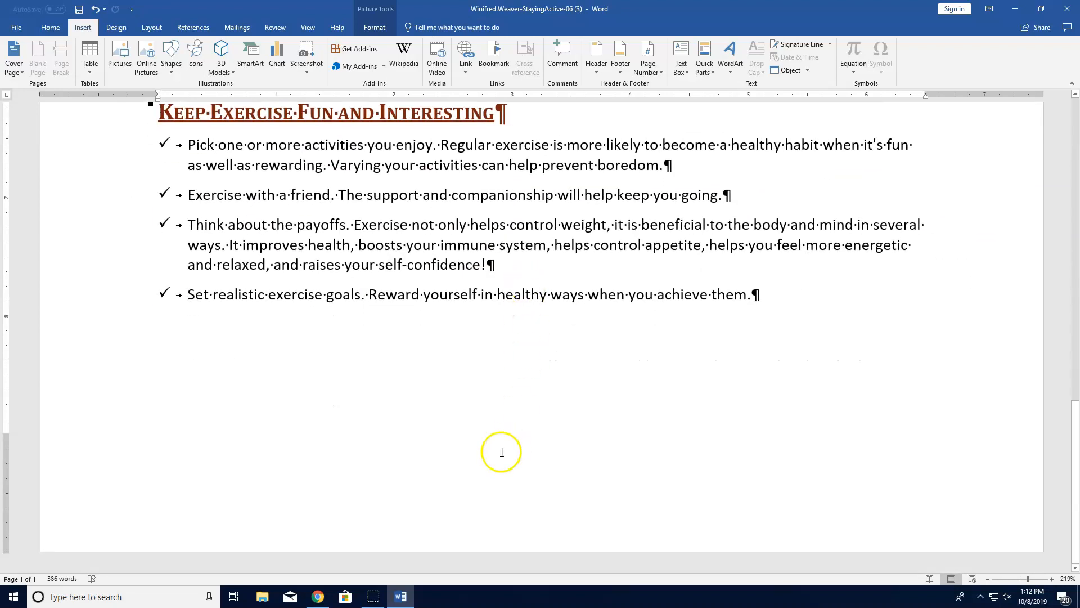
double_click(488, 484)
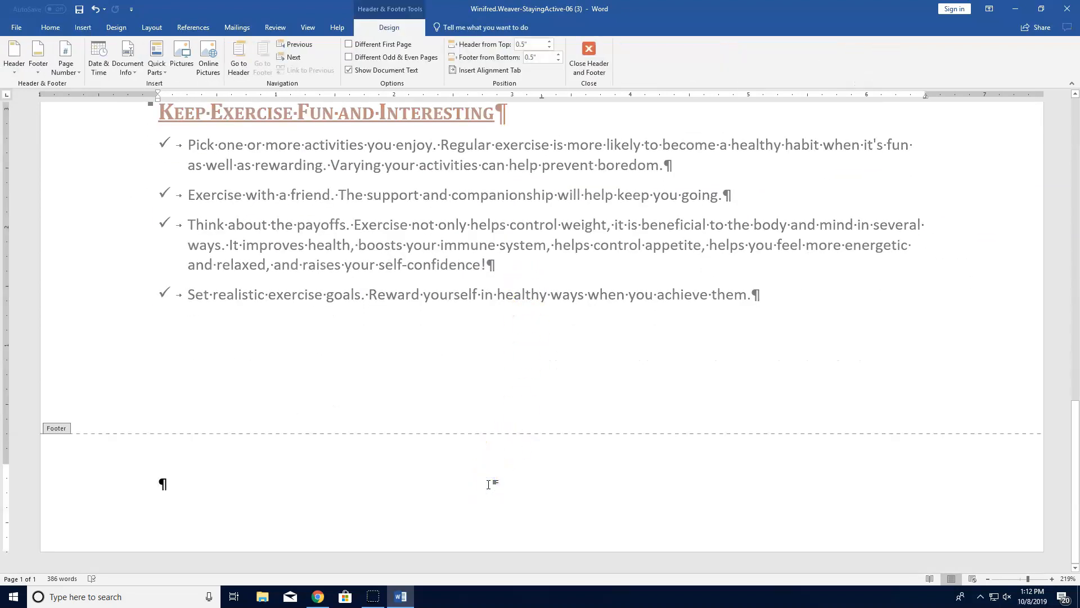
click(491, 497)
key(Tab)
key(Tab)
text(Last)
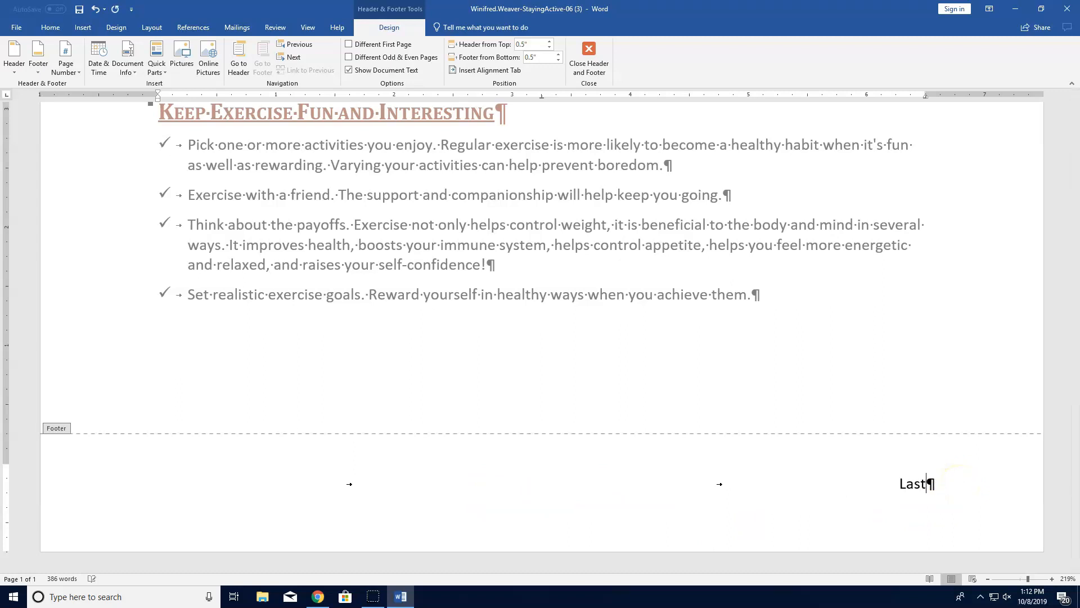
text( modified:)
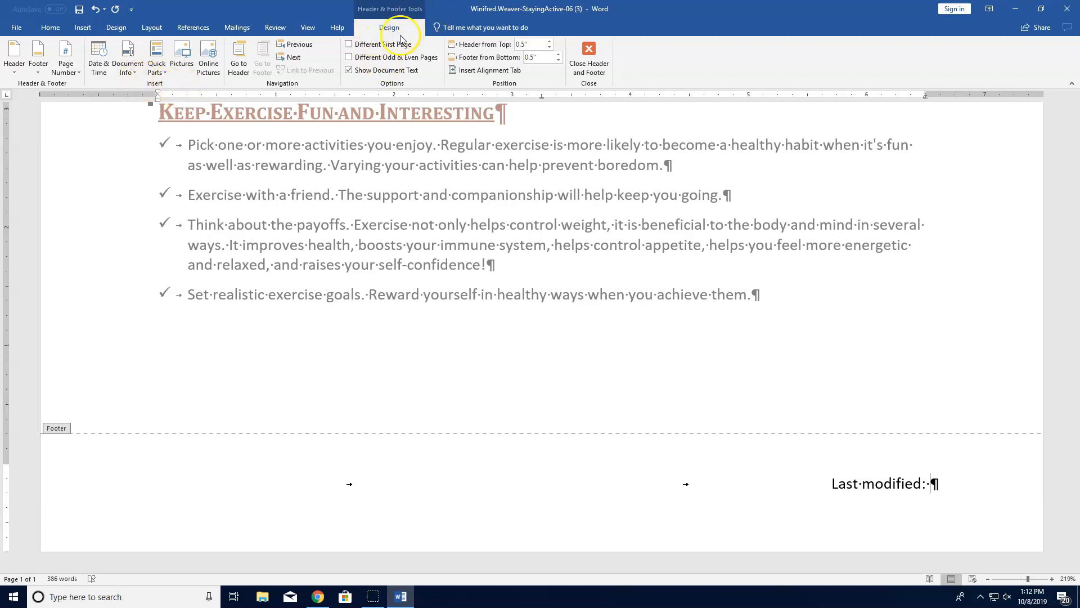
Insert a SaveDate field in M/d/yy format after the "Last modified:" text in the footer
click(158, 66)
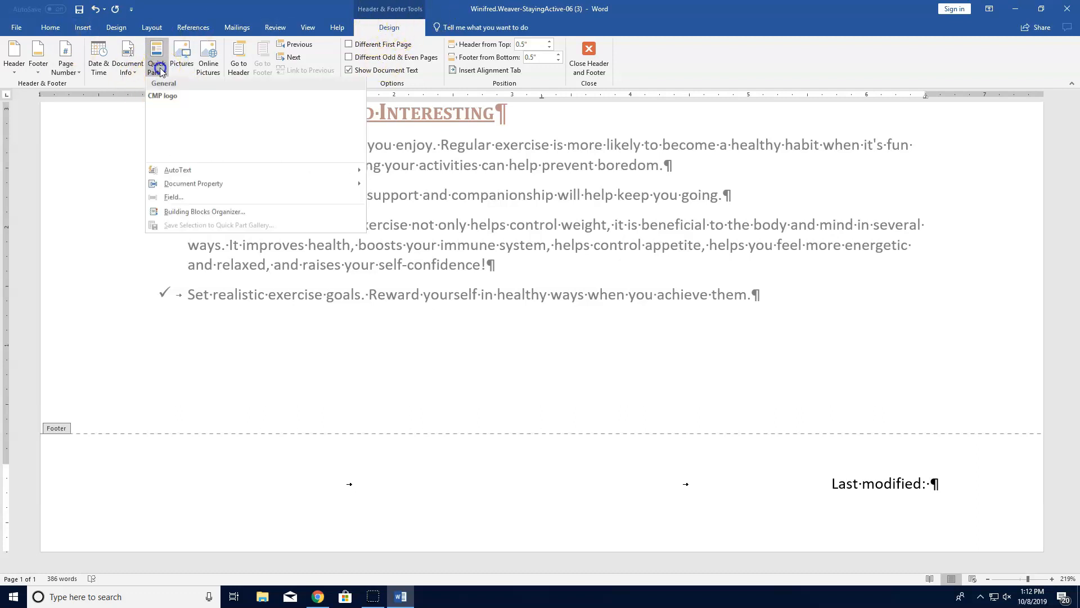
click(170, 198)
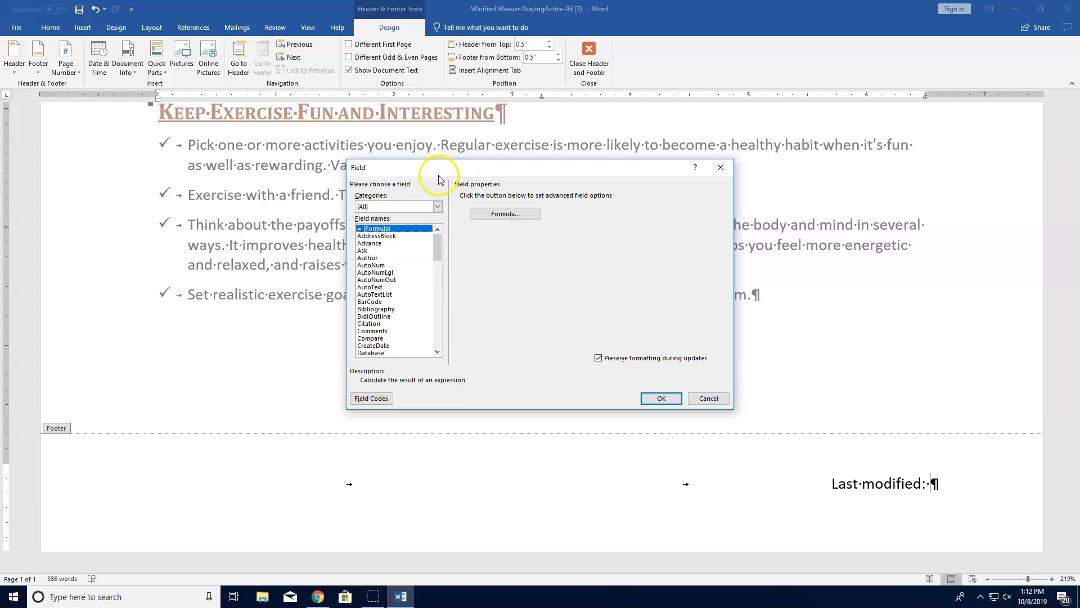
drag(437, 246, 436, 315)
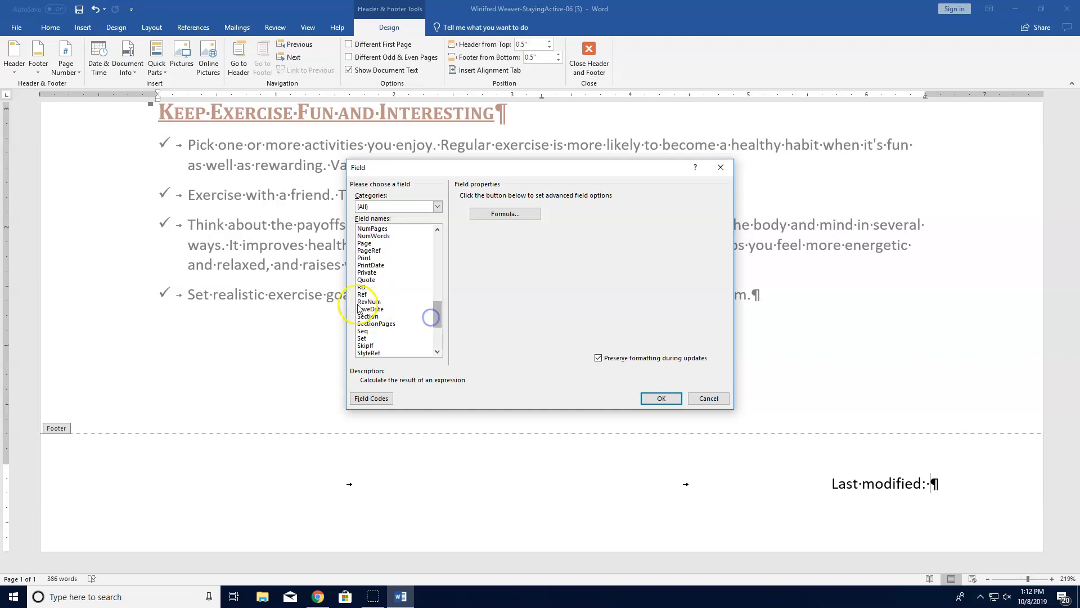
click(365, 309)
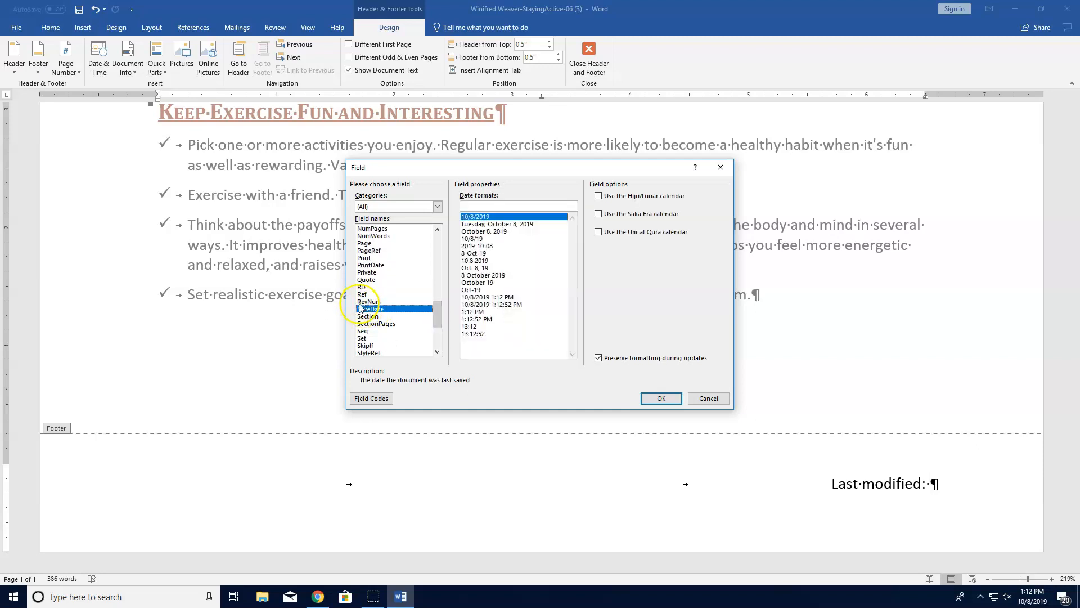
click(482, 239)
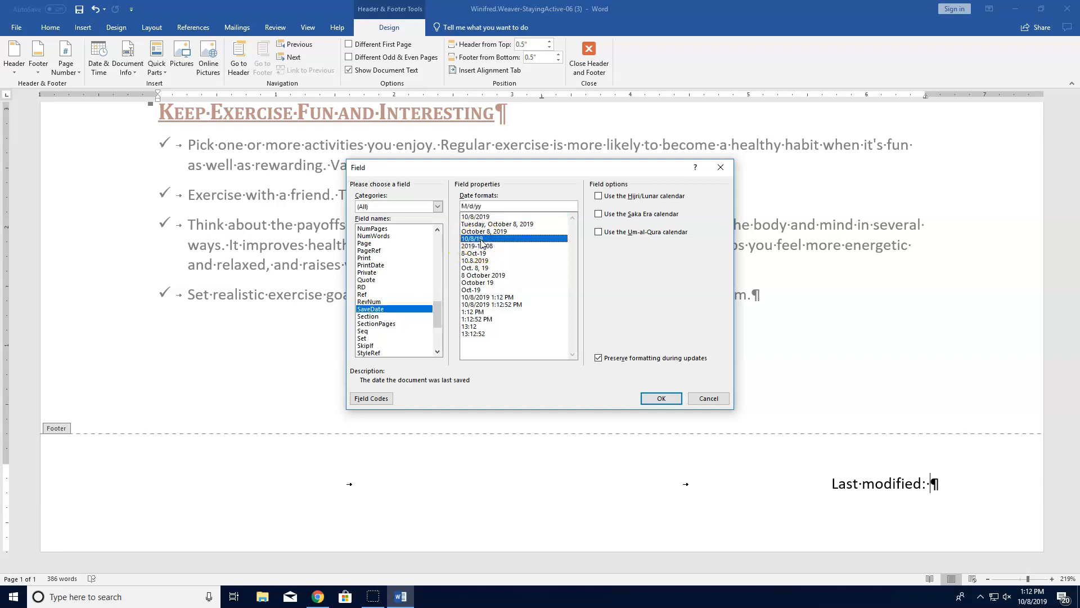
click(665, 399)
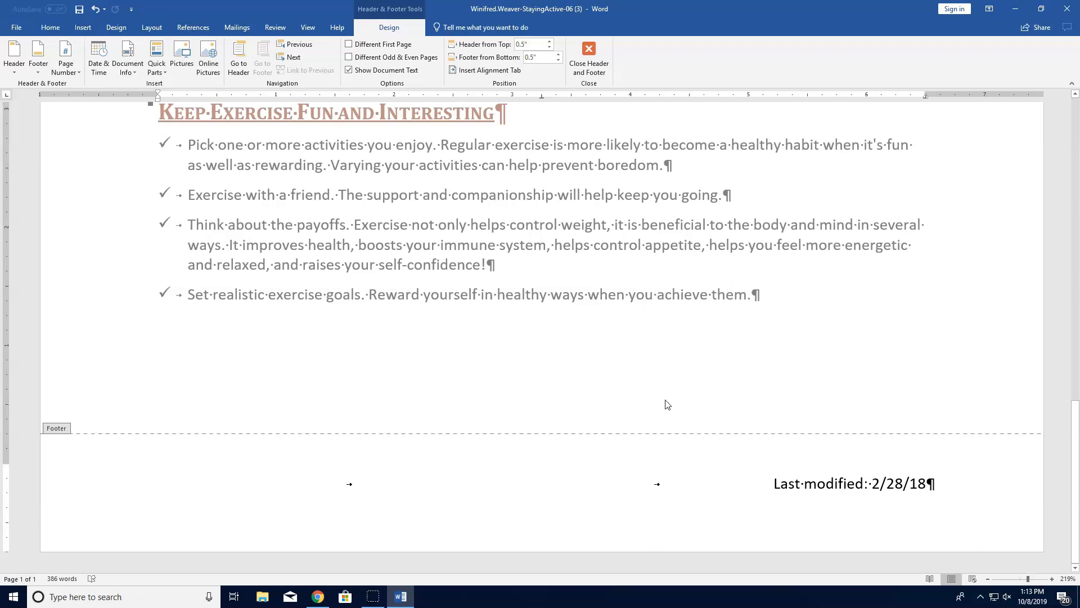
Italicize all of the footer text and close the footer
click(682, 441)
key(ctrl+a)
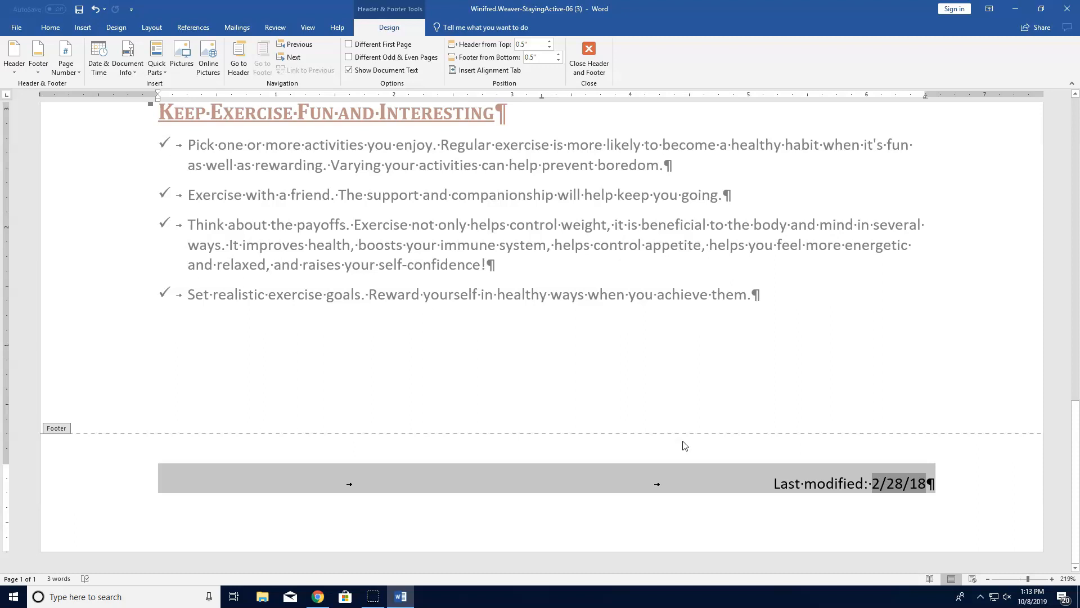
drag(993, 488, 11, 403)
click(57, 28)
click(109, 66)
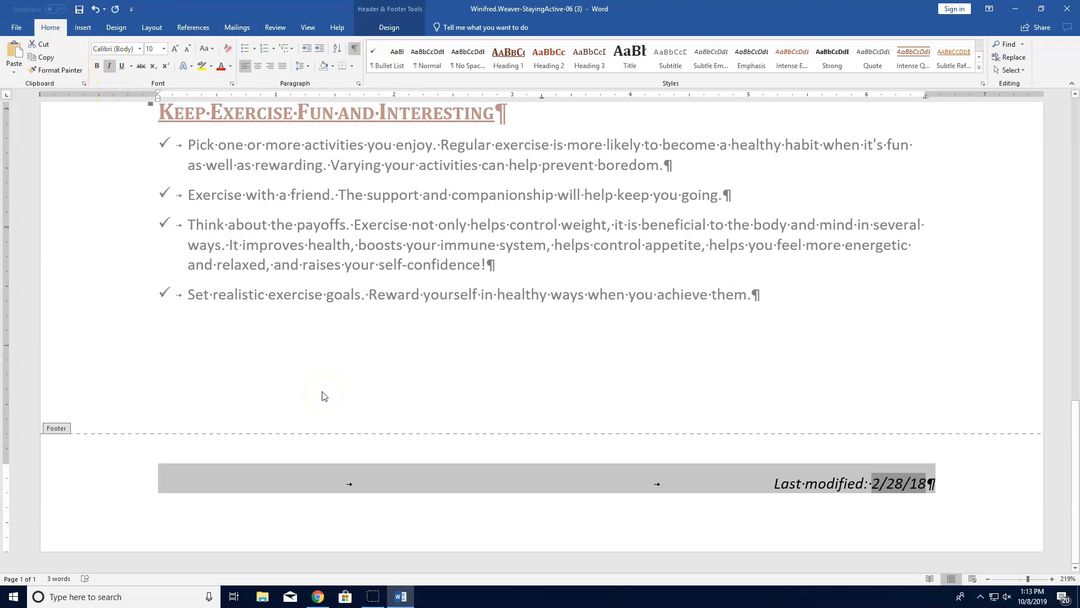
click(384, 27)
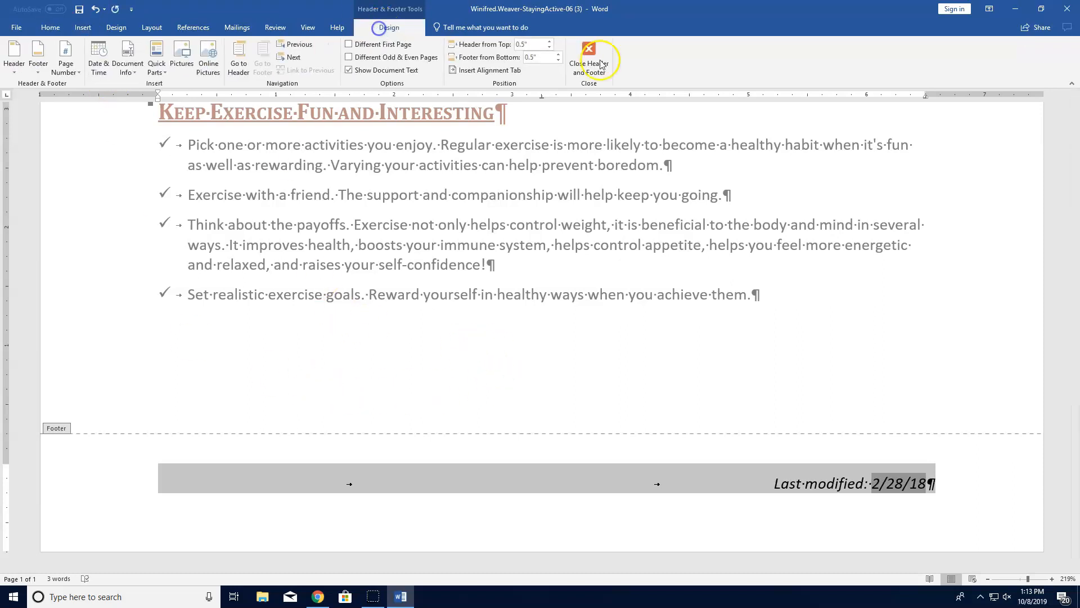
click(591, 53)
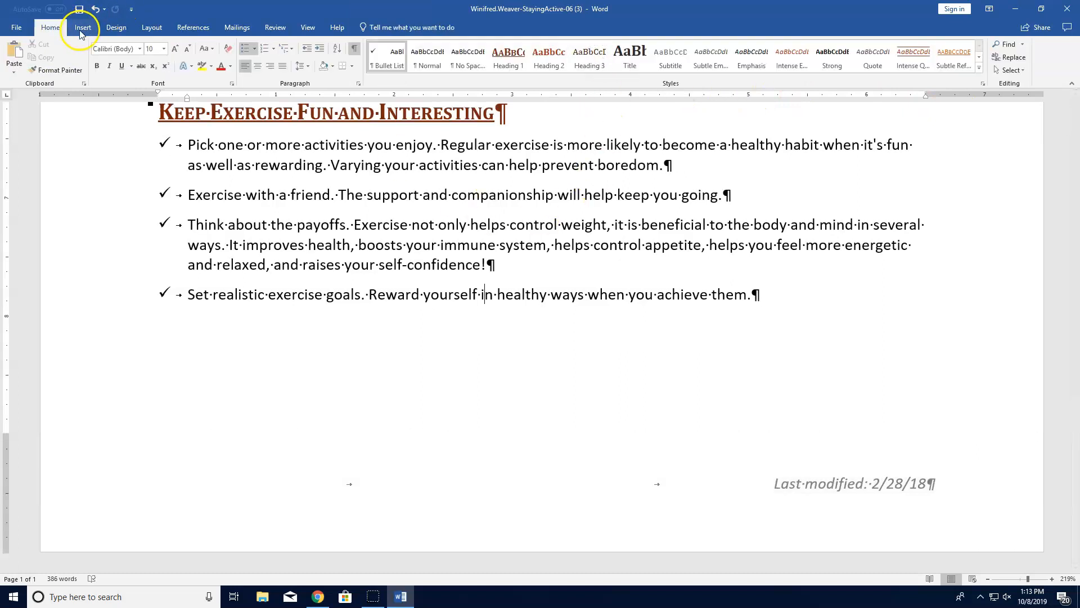
Save the document in Downloads under its existing name, then close Word without saving the changes to Building Blocks
click(18, 28)
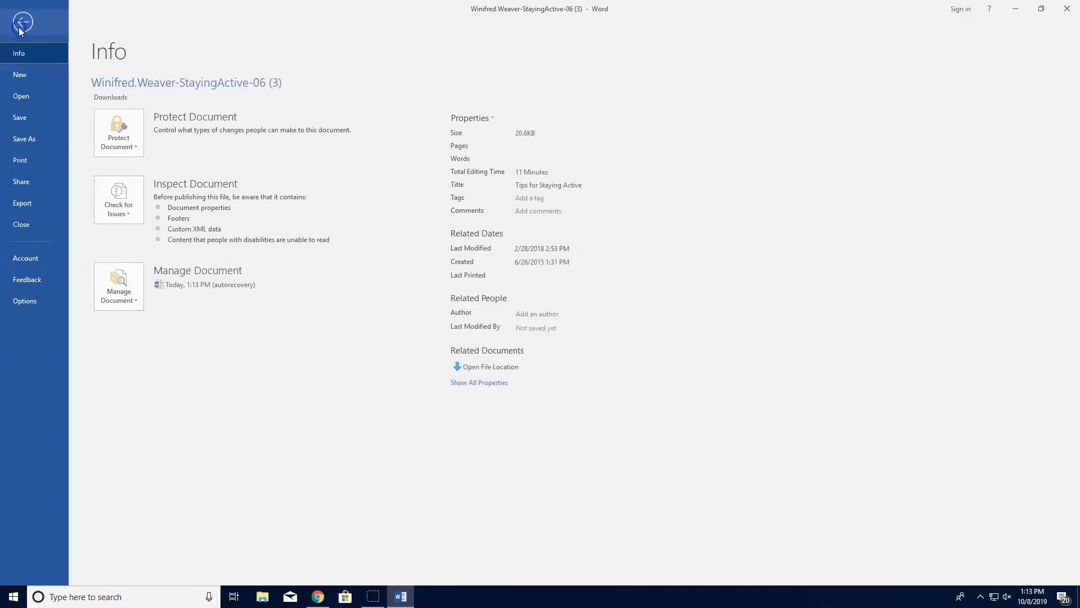
click(24, 140)
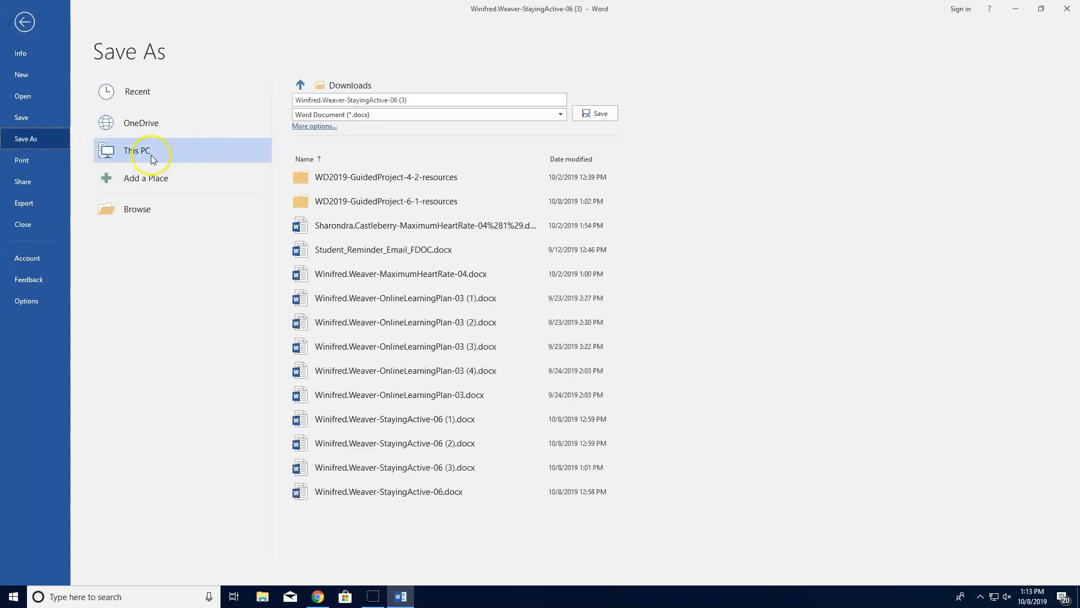
click(340, 85)
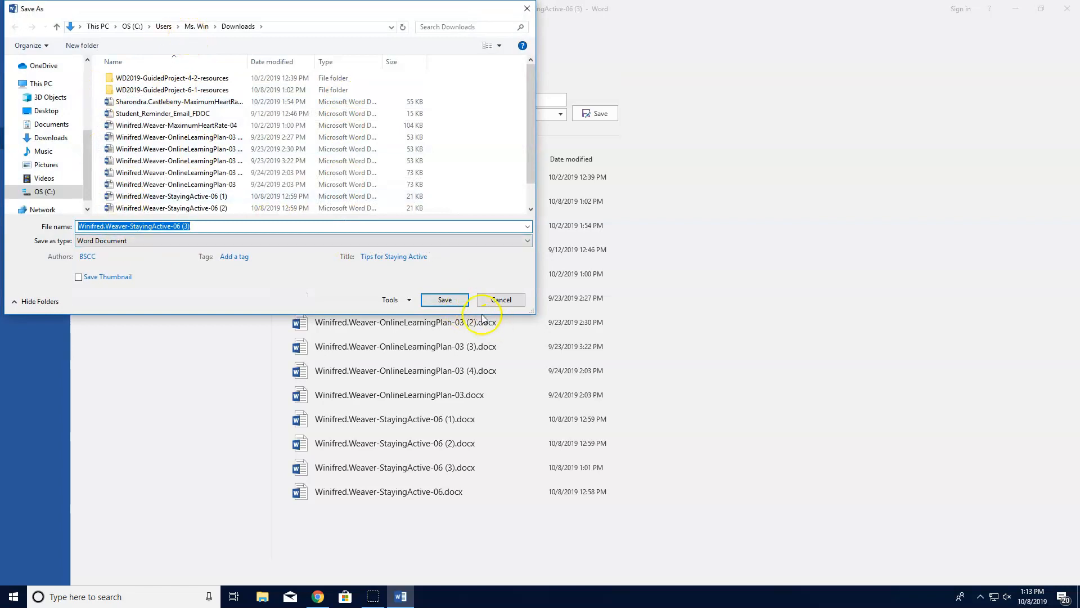
click(445, 301)
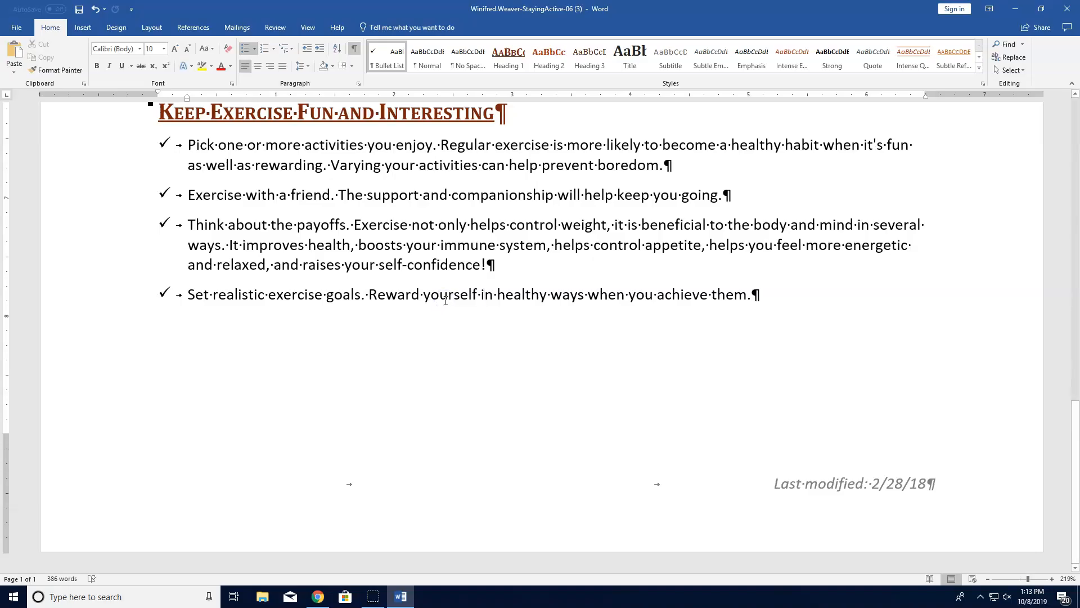
click(1066, 9)
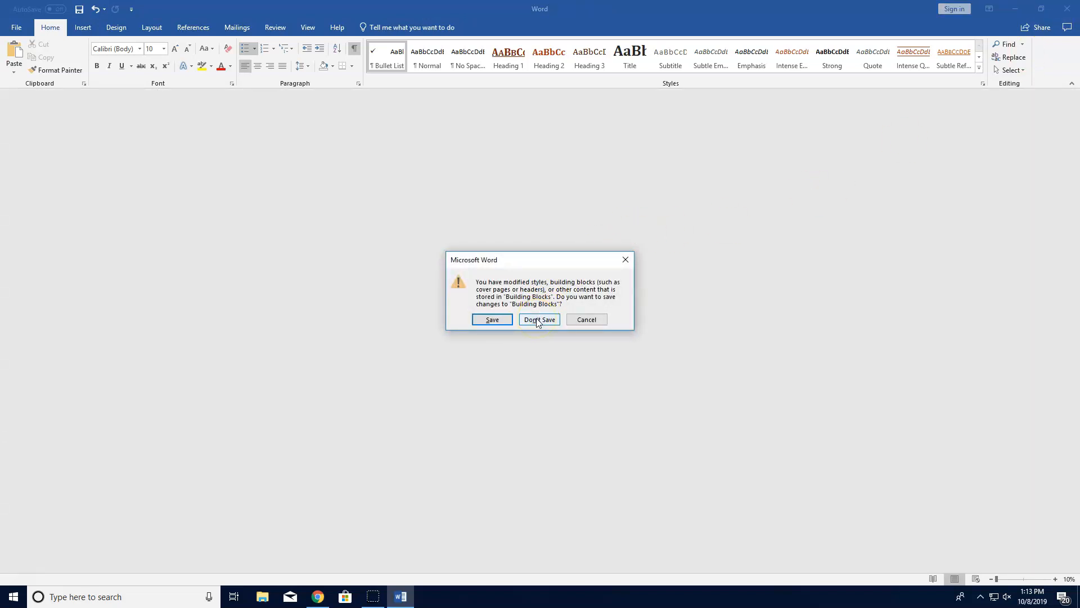
click(537, 320)
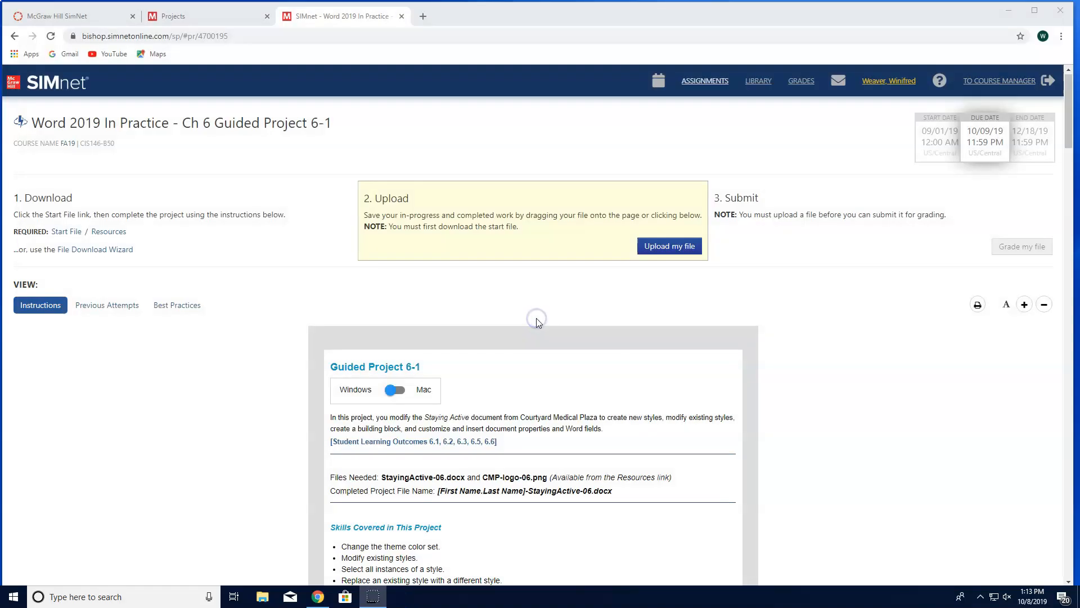
Upload the saved StayingActive-06 (3) document to the Guided Project 6-1 page in SIMnet and submit it for grading
click(680, 251)
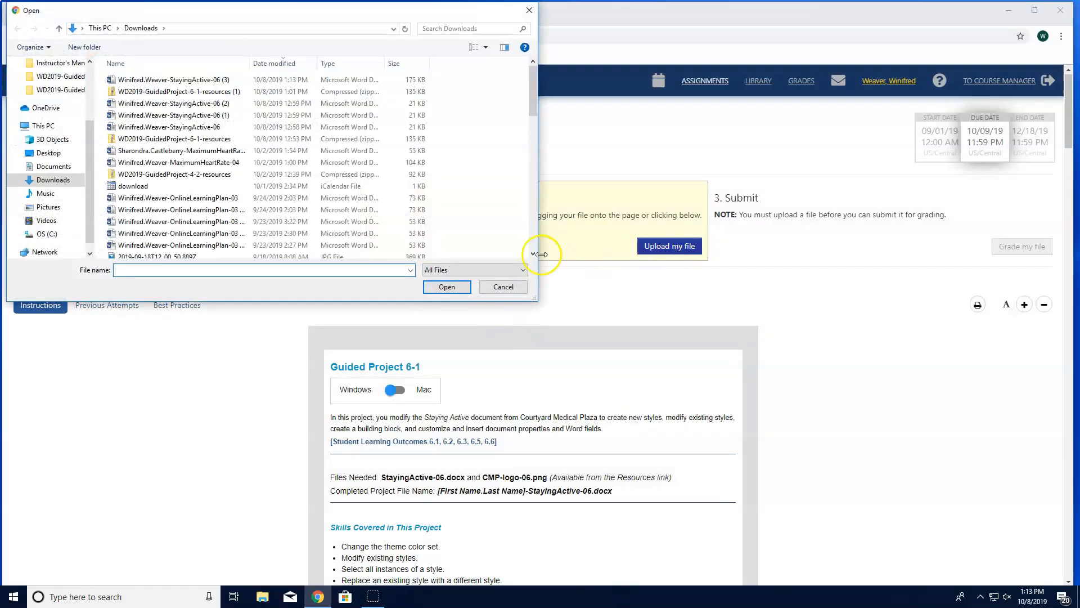
click(173, 80)
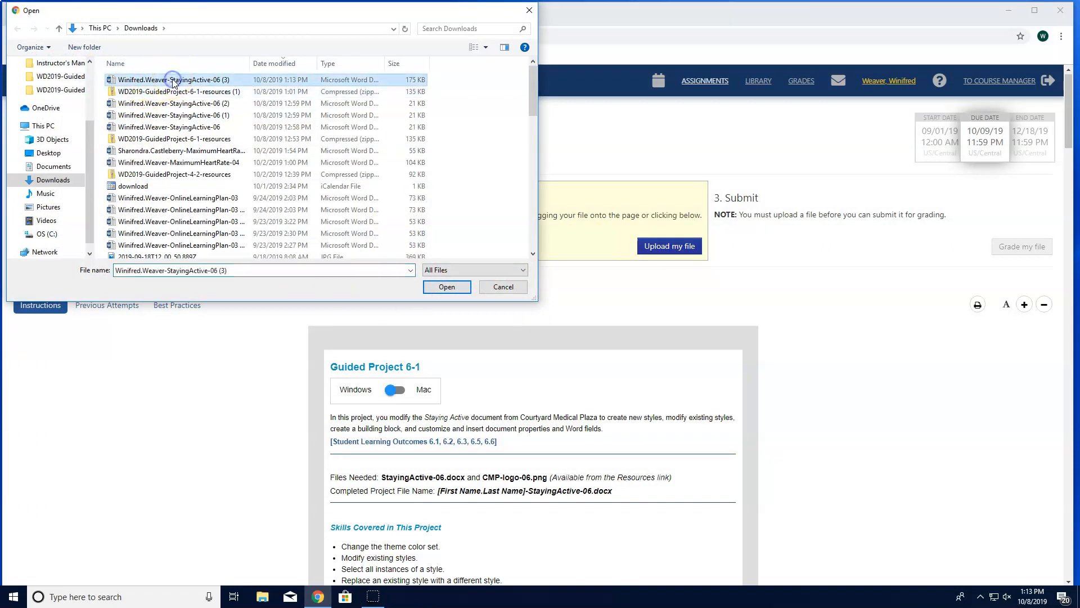
click(448, 287)
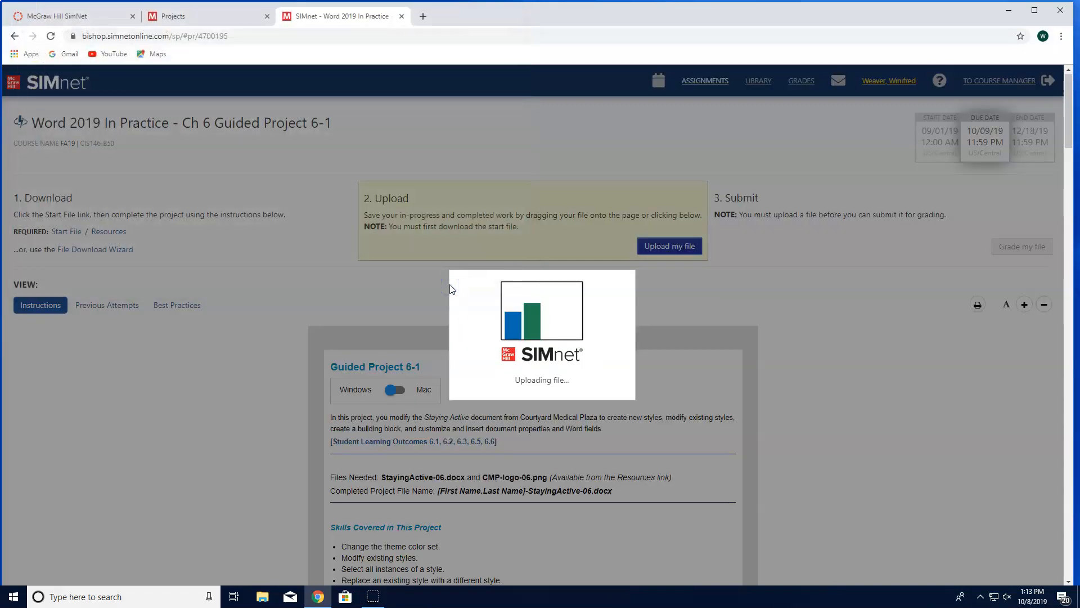
click(502, 251)
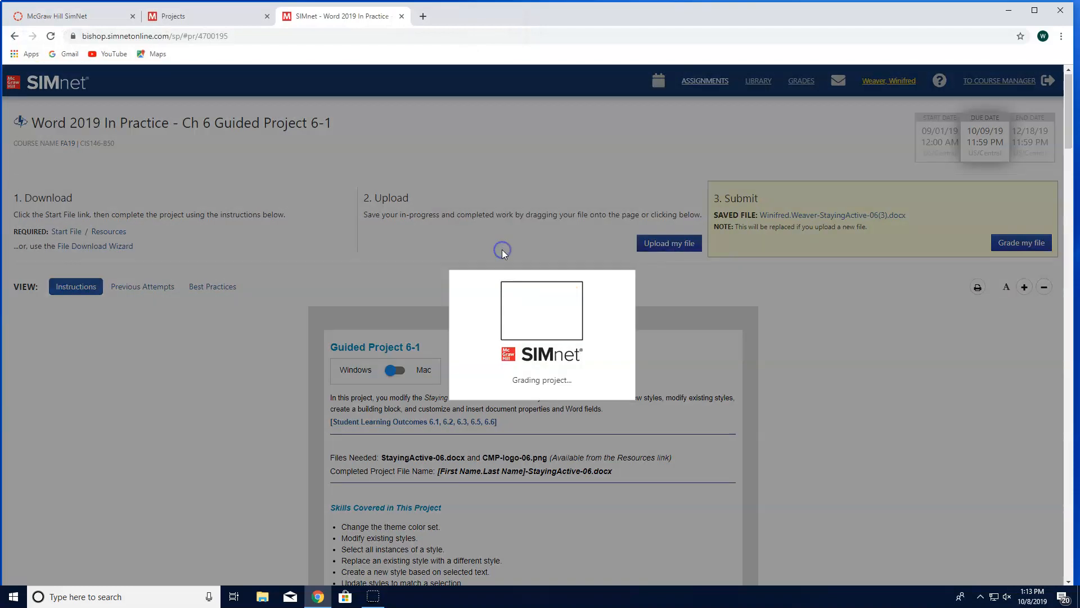